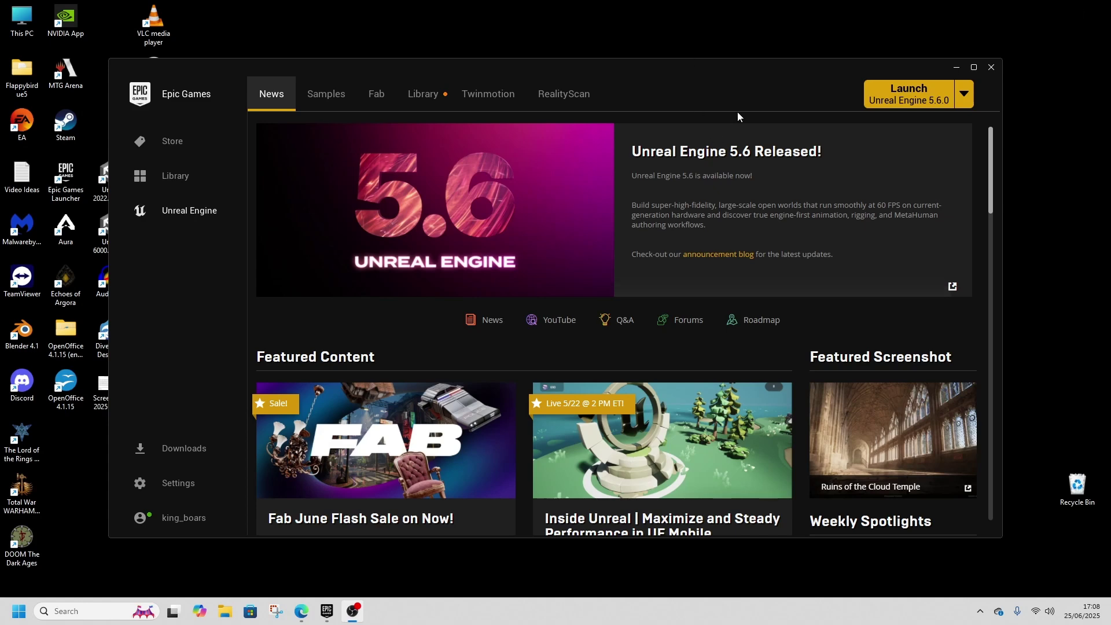
Look through the Unreal Engine sample projects in the launcher, down to the UE Game Samples section.
left_click(330, 98)
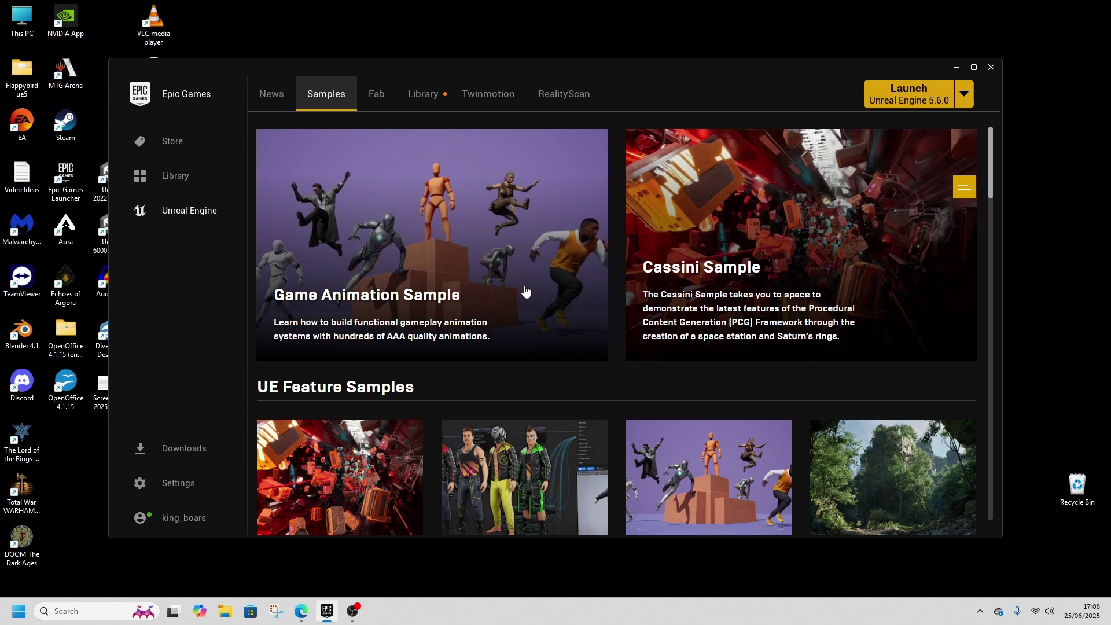
scroll(637, 336, "down", 15)
scroll(616, 327, "down", 14)
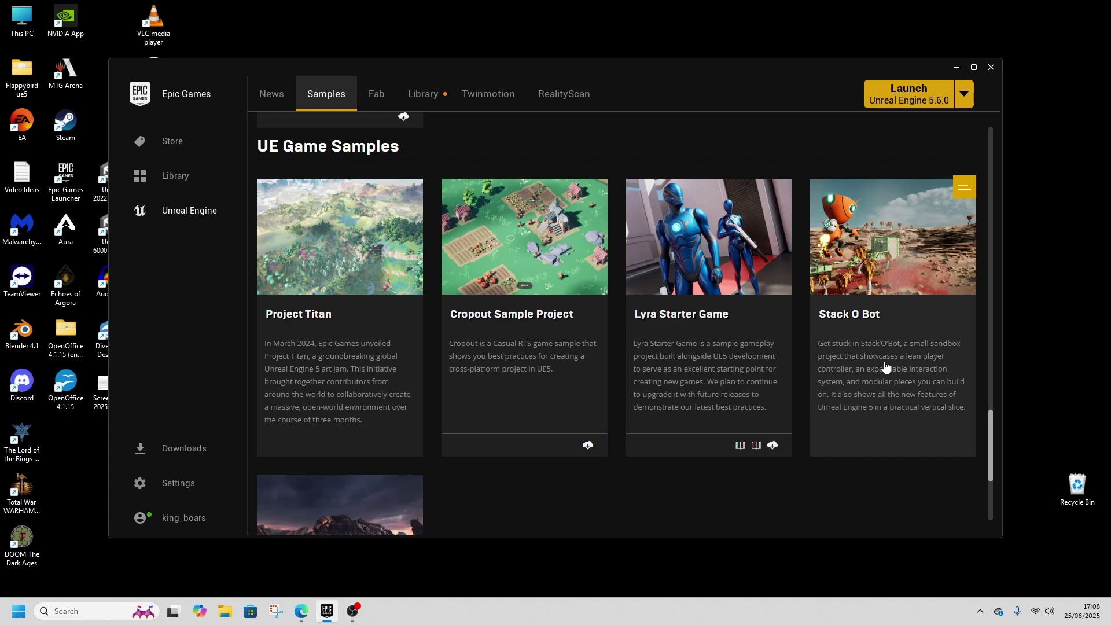
scroll(879, 322, "down", 2)
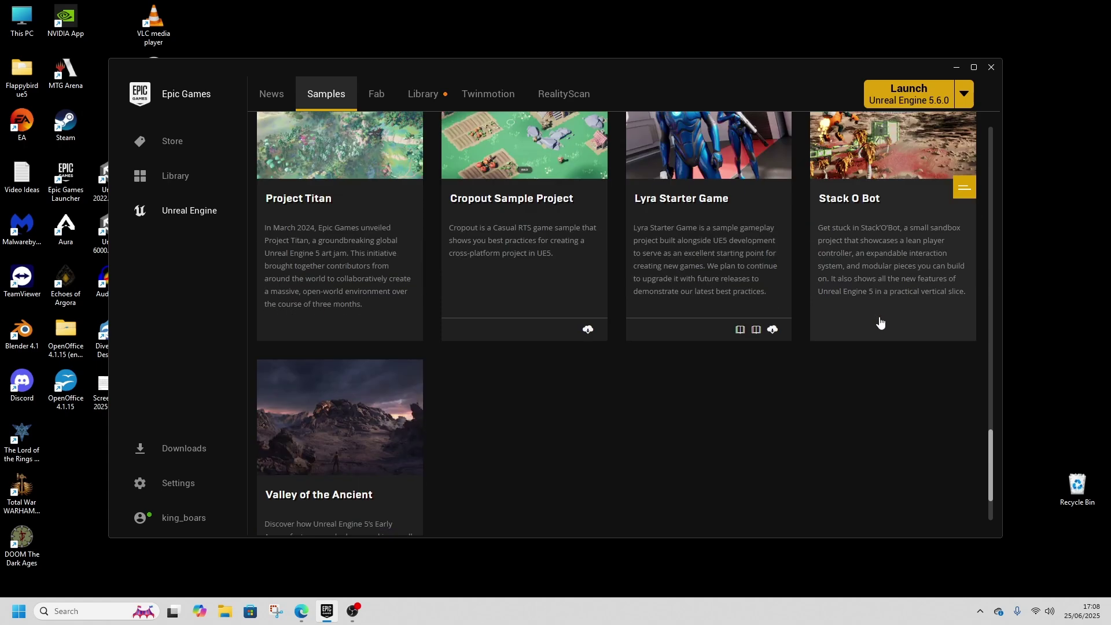
scroll(438, 389, "up", 2)
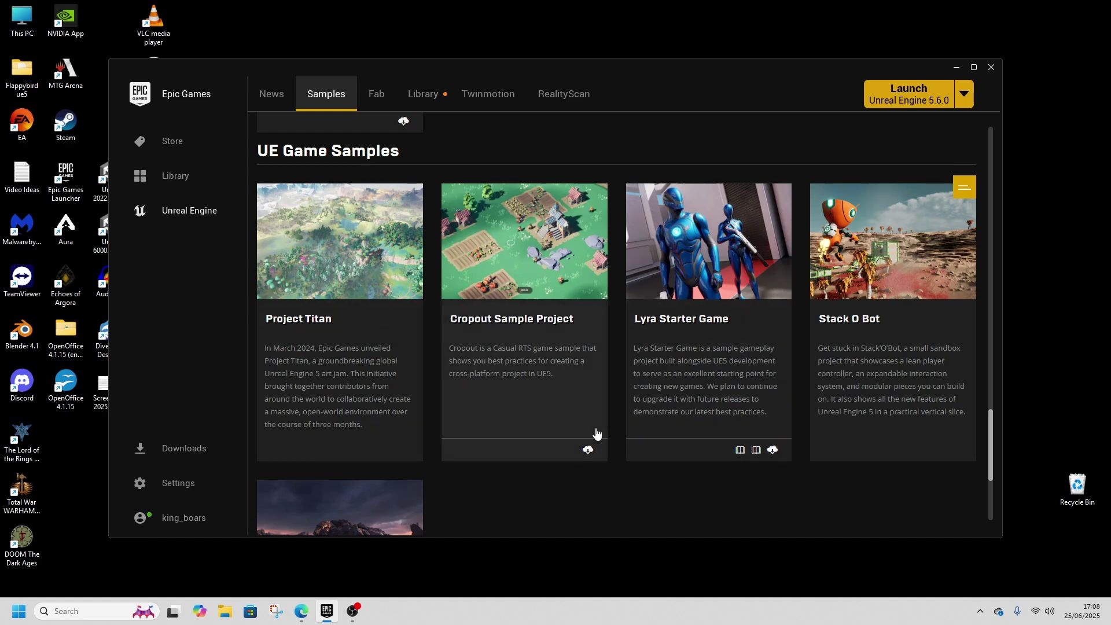
Look through the installed projects in the launcher library for the Parrot game sample.
left_click(431, 102)
scroll(572, 347, "down", 7)
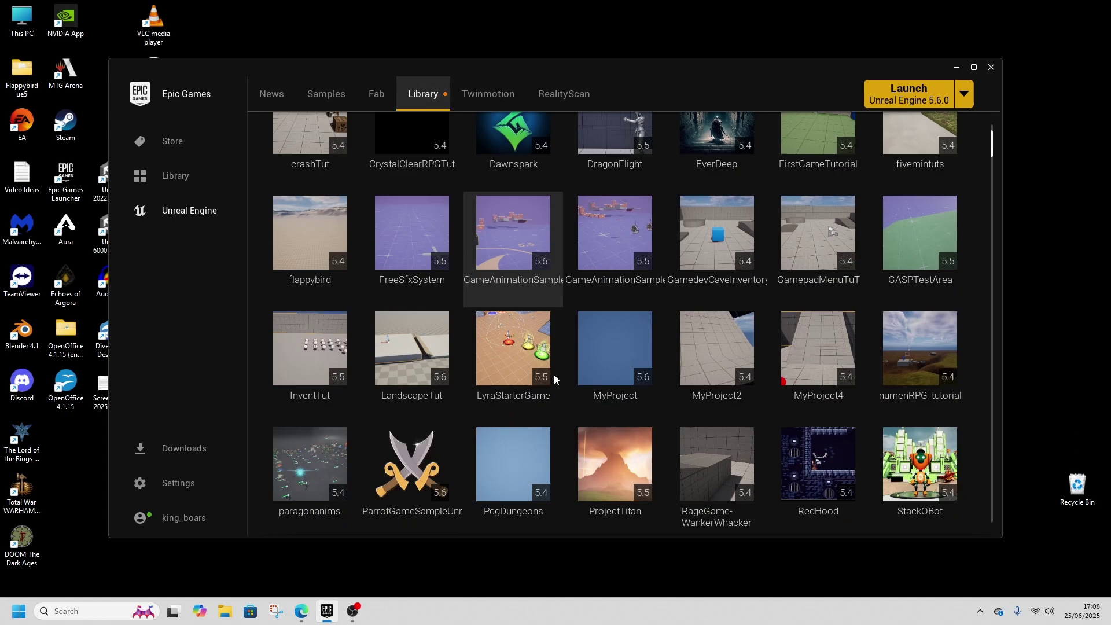
scroll(554, 379, "down", 2)
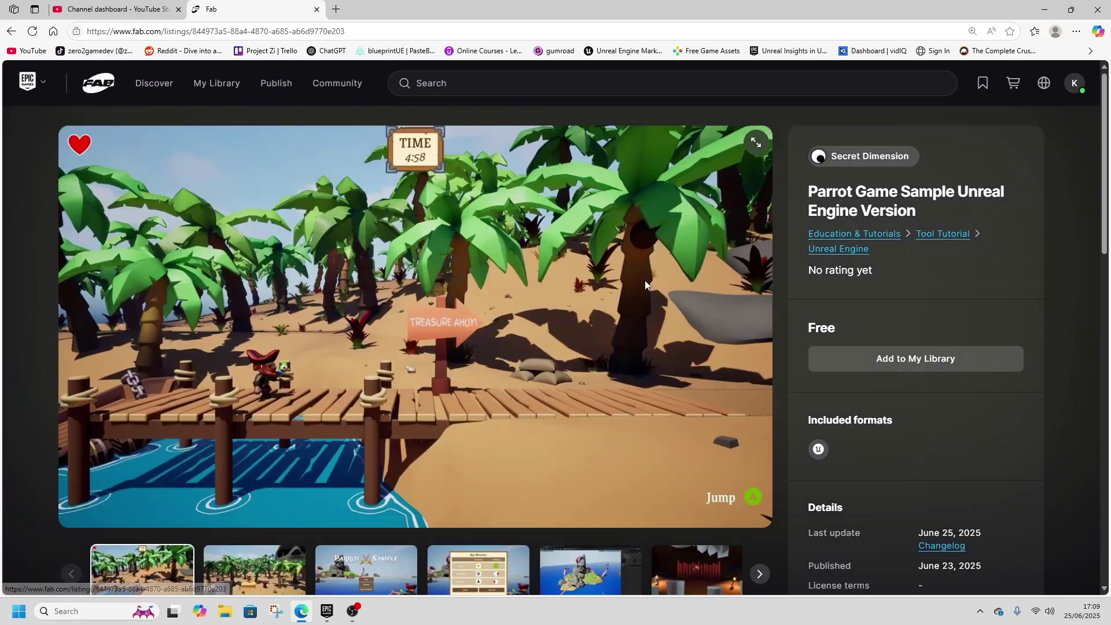
Examine the preview images and description on the Fab listing for Parrot Game Sample Unreal Engine Version.
scroll(495, 382, "down", 1)
scroll(495, 382, "up", 1)
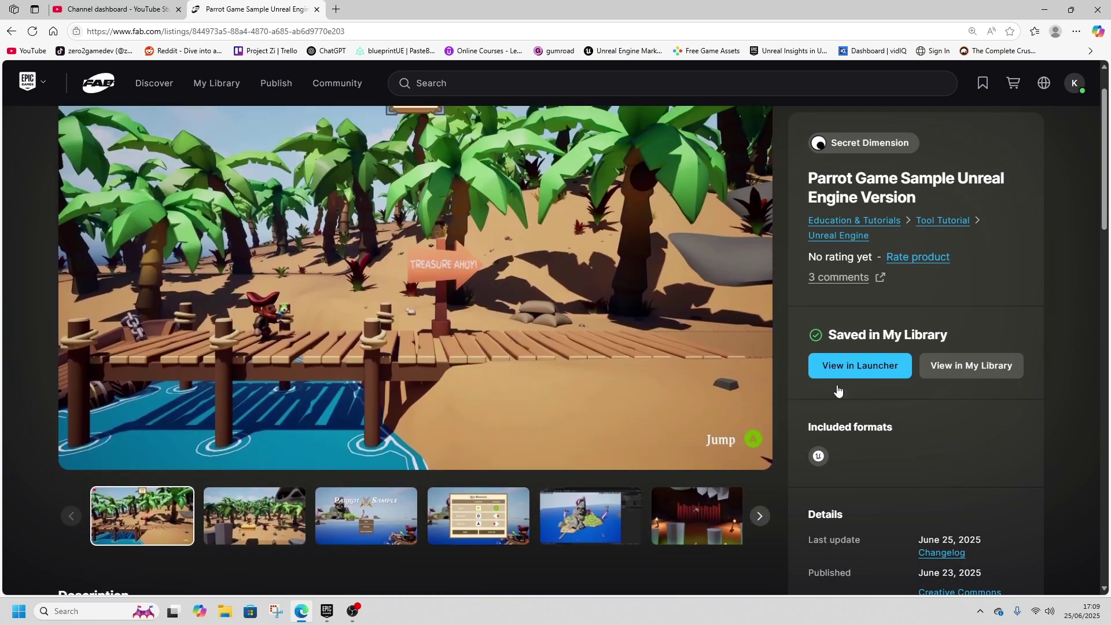
left_click(235, 524)
left_click(355, 520)
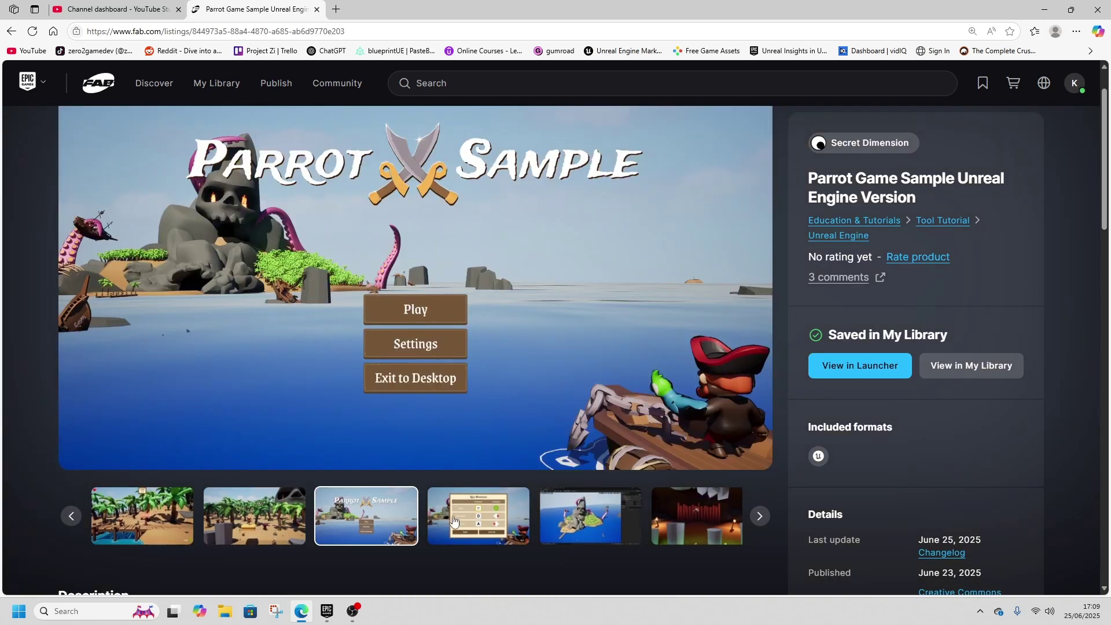
left_click(474, 521)
left_click(590, 517)
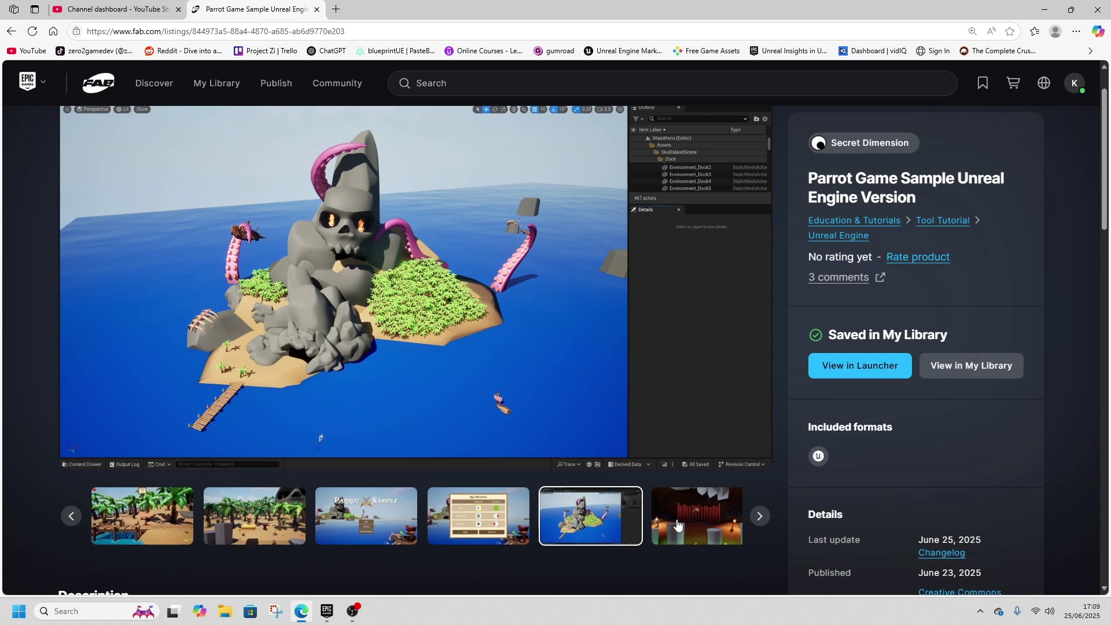
left_click(761, 521)
left_click(761, 519)
left_click(762, 519)
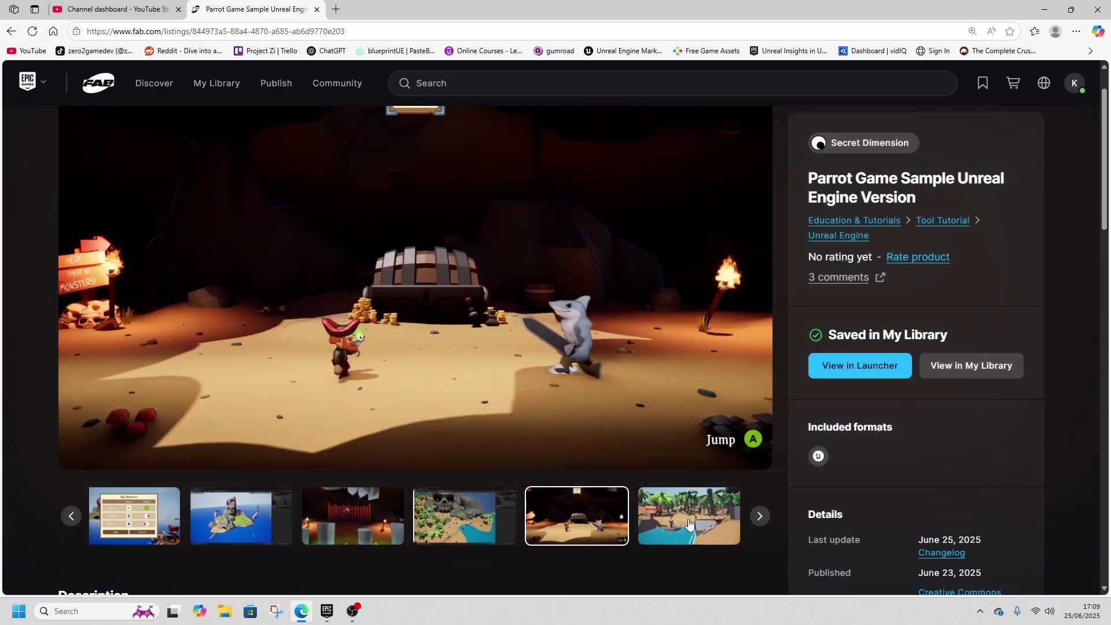
left_click(762, 519)
scroll(438, 473, "down", 2)
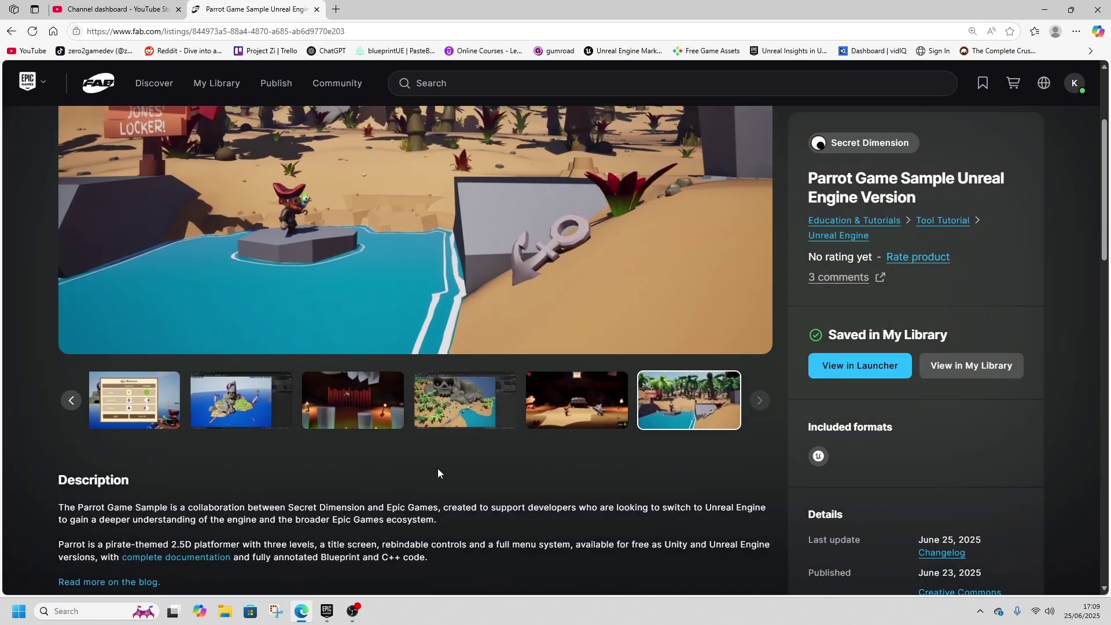
Switch to the Epic Games Launcher, open the Parrot game sample project from the library, and bring its editor window into view.
left_click(327, 610)
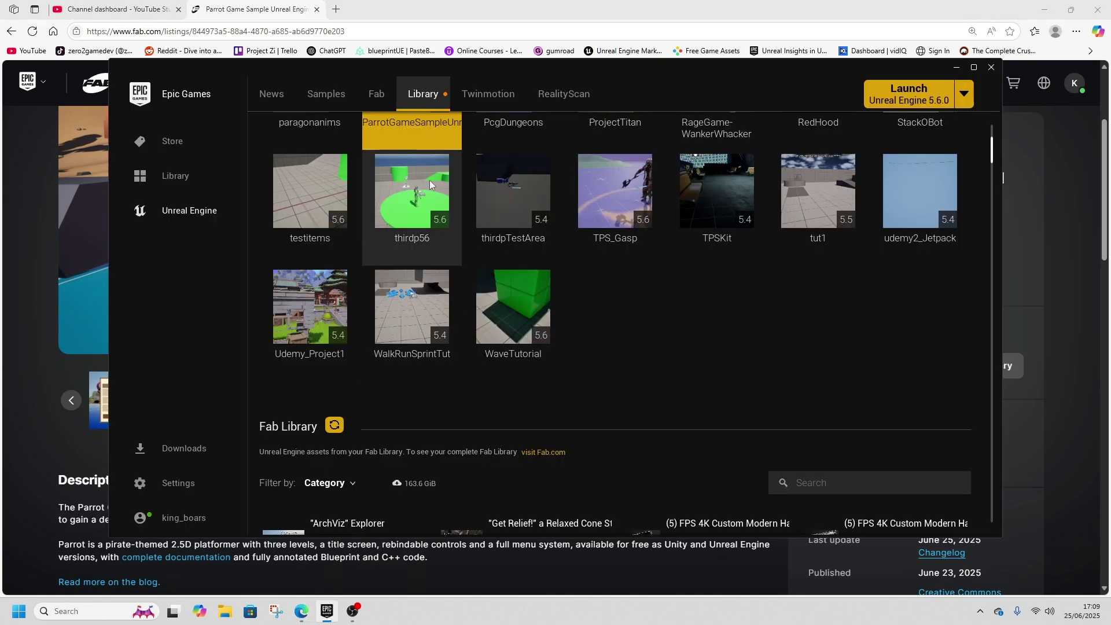
double_click(409, 170)
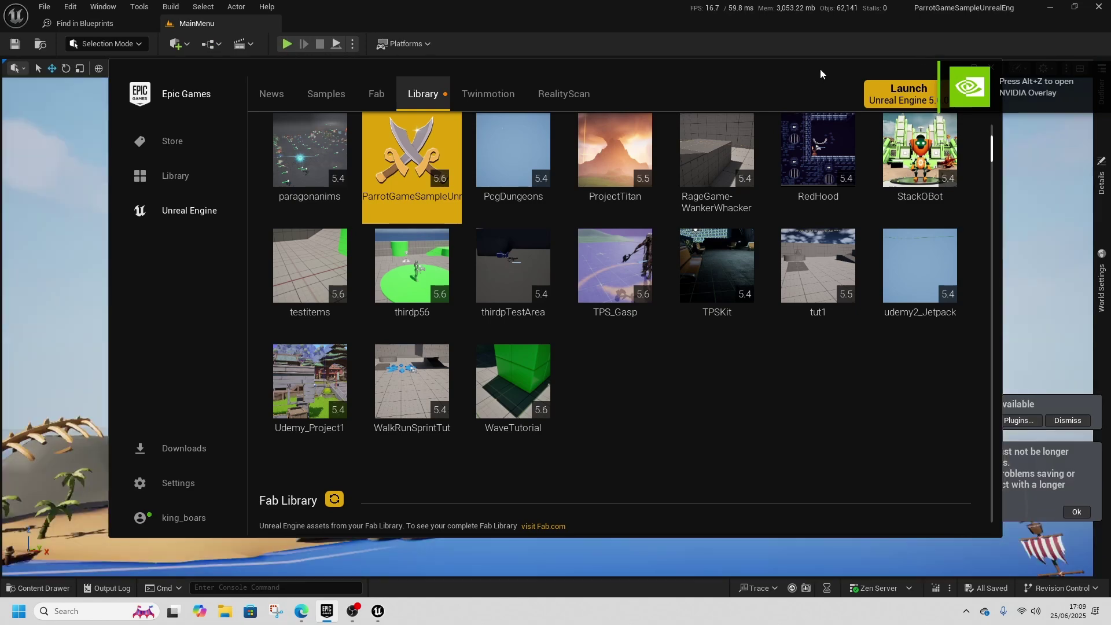
left_click_drag(821, 68, 724, 75)
left_click(859, 75)
left_click(859, 75)
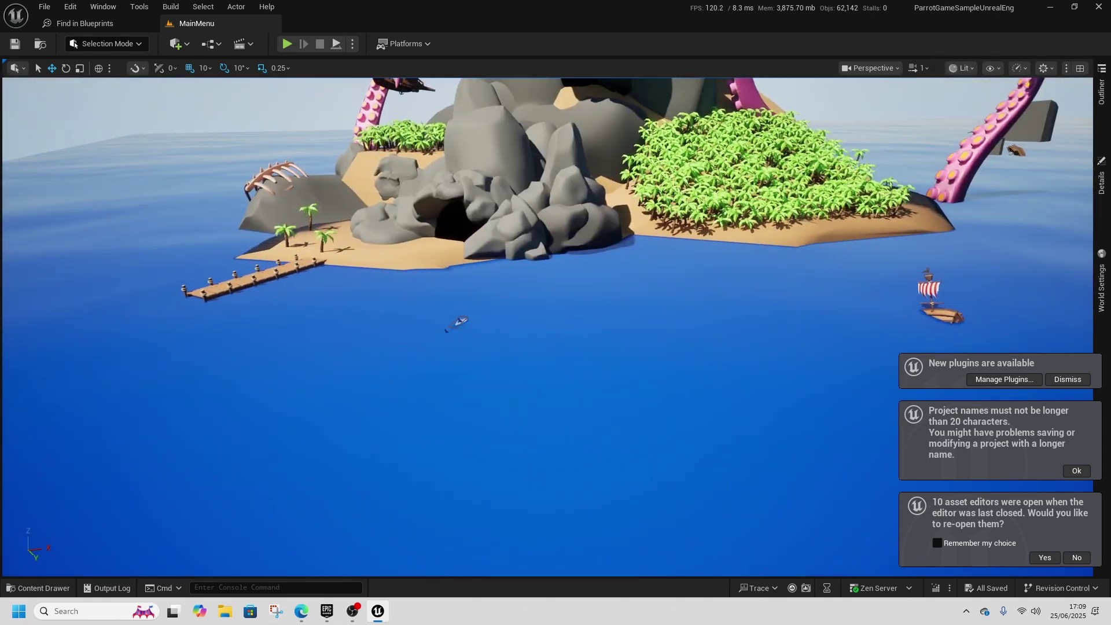
Locate the small shark in front of the island as the BP_Shark asset and look over the neighbouring shark assets.
left_click(471, 326)
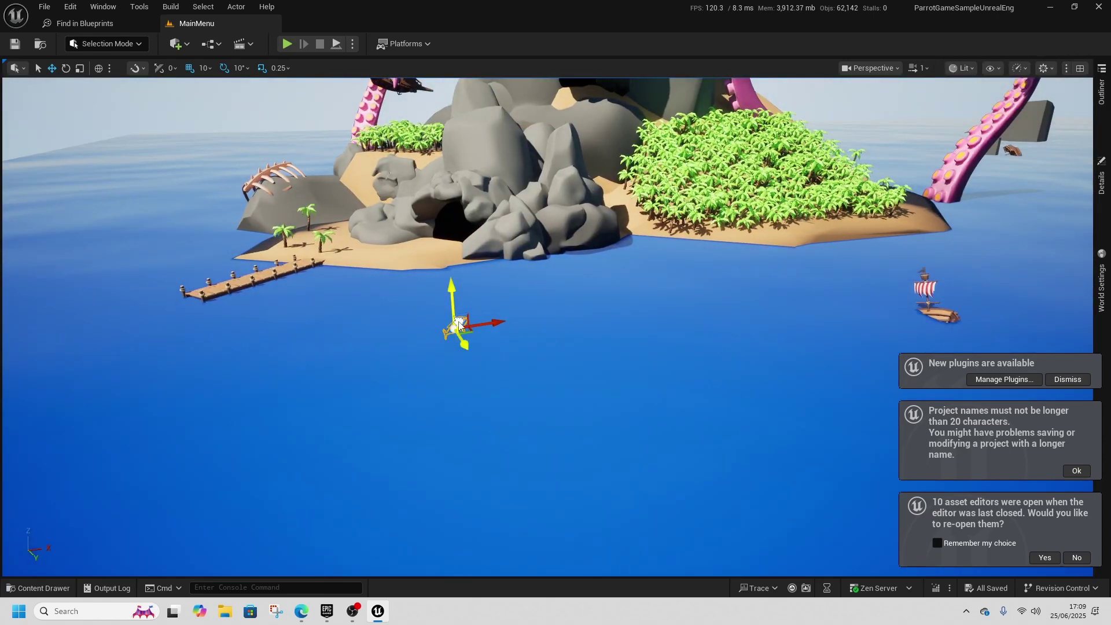
right_click(459, 325)
left_click(523, 250)
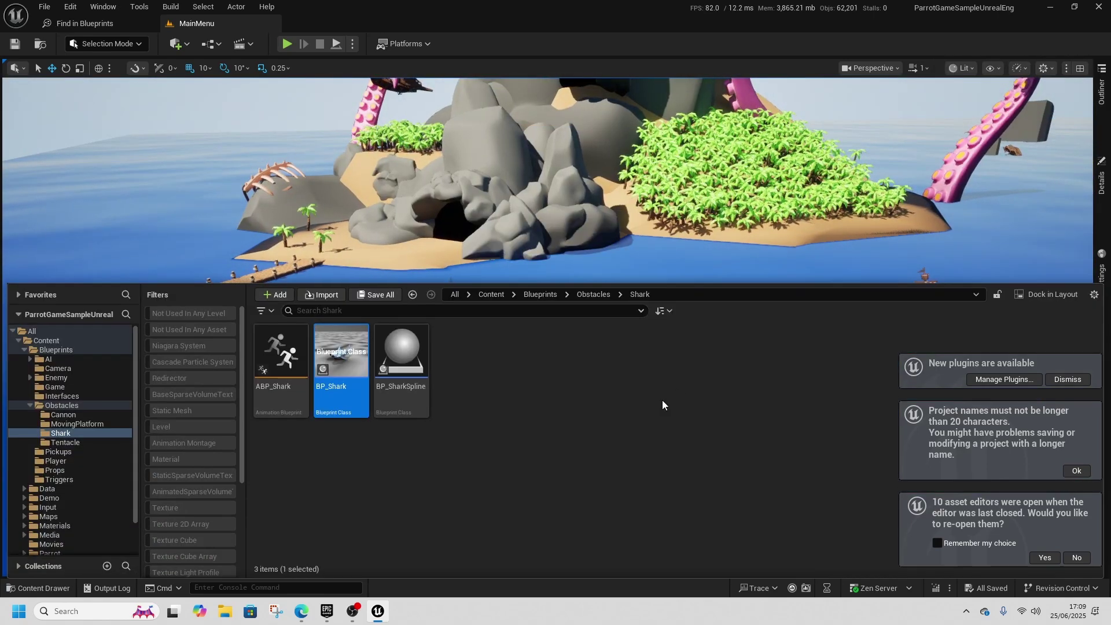
left_click(273, 401)
left_click(397, 412)
left_click(347, 401)
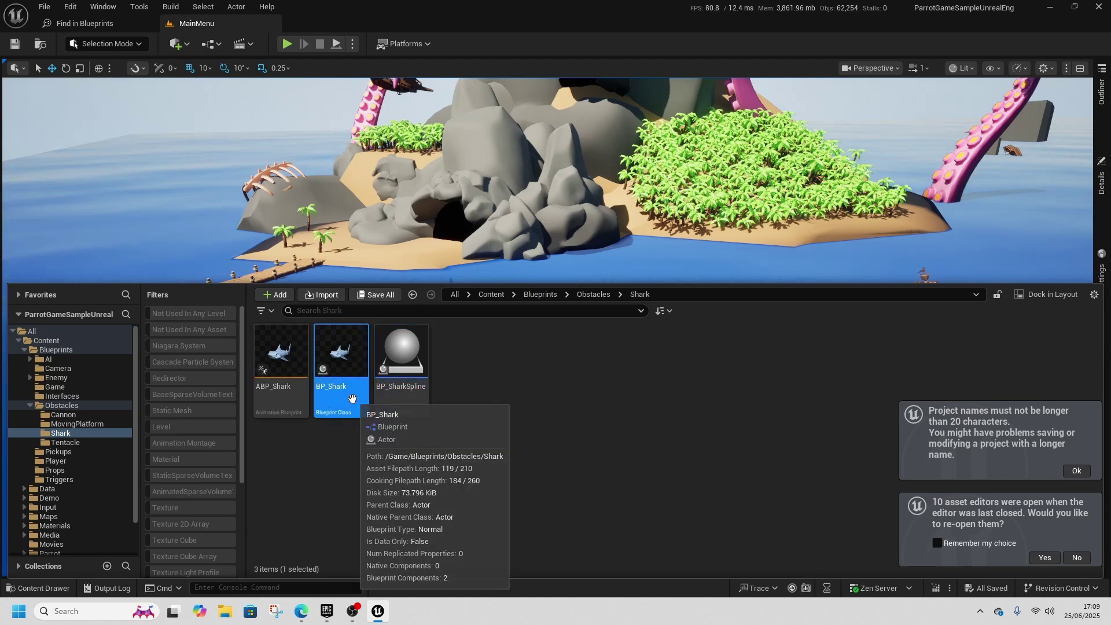
Run the game in the editor, try the main volume slider, view the key bindings, and return to the title screen.
left_click(286, 43)
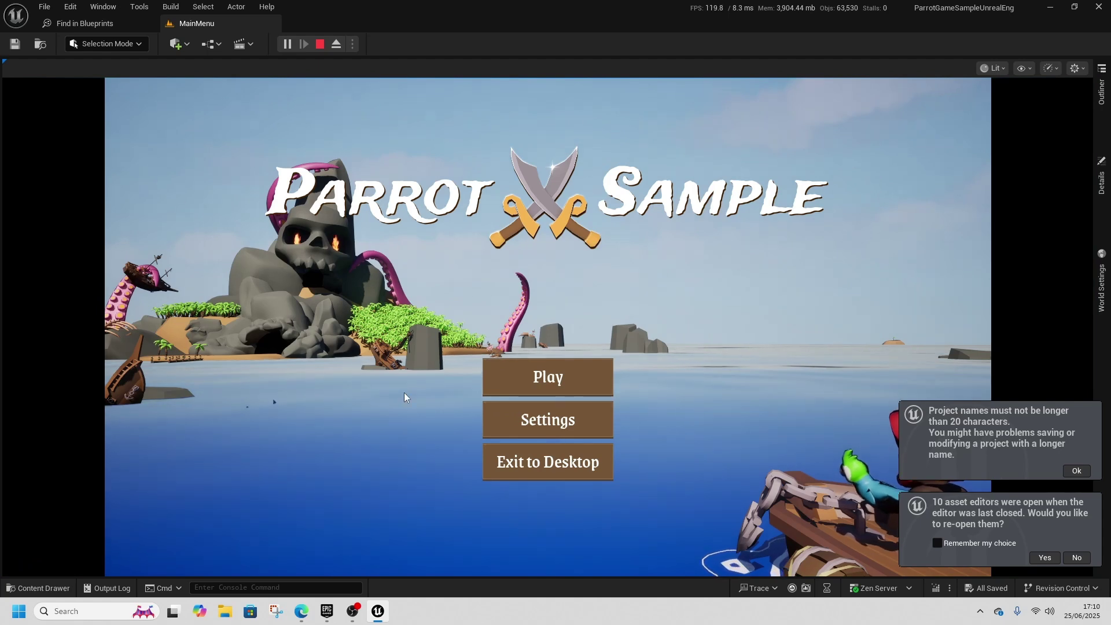
left_click(551, 437)
left_click_drag(595, 296, 534, 297)
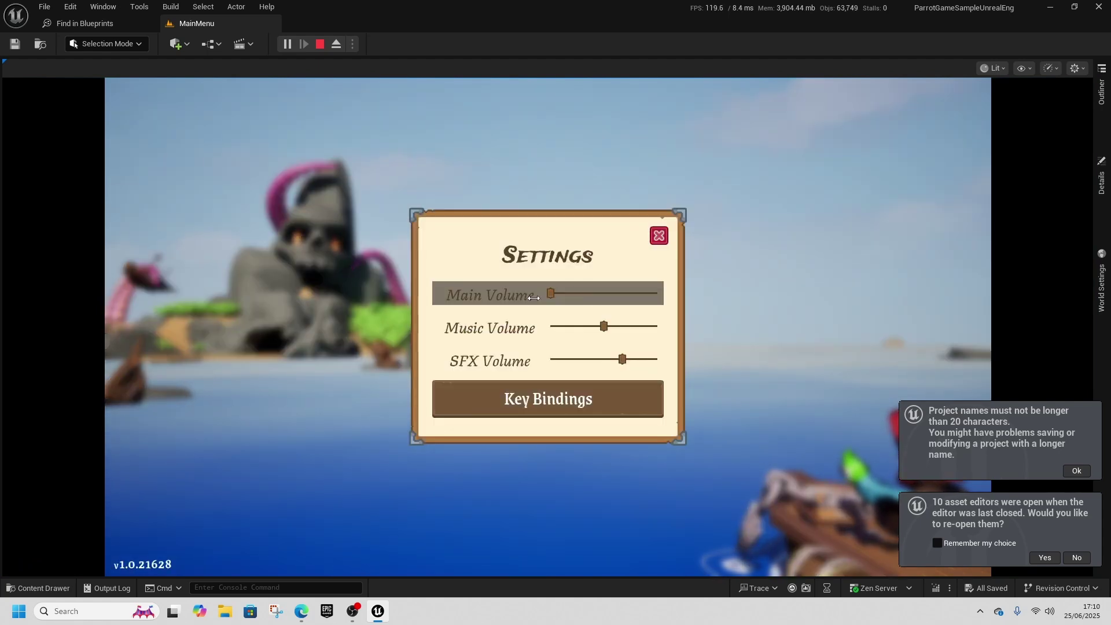
left_click(543, 401)
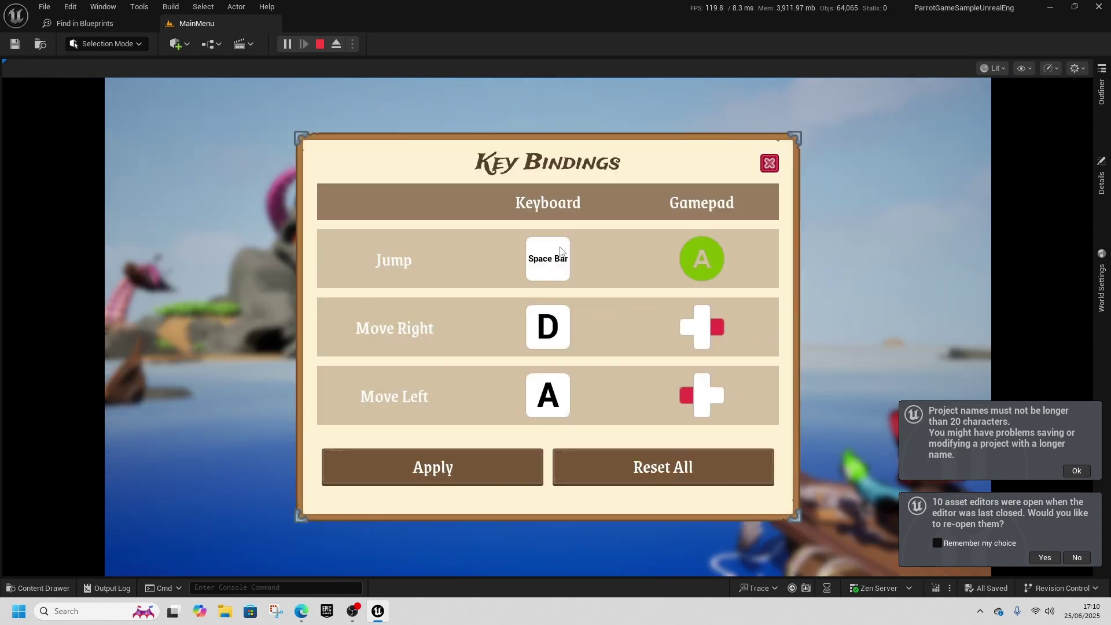
left_click(769, 163)
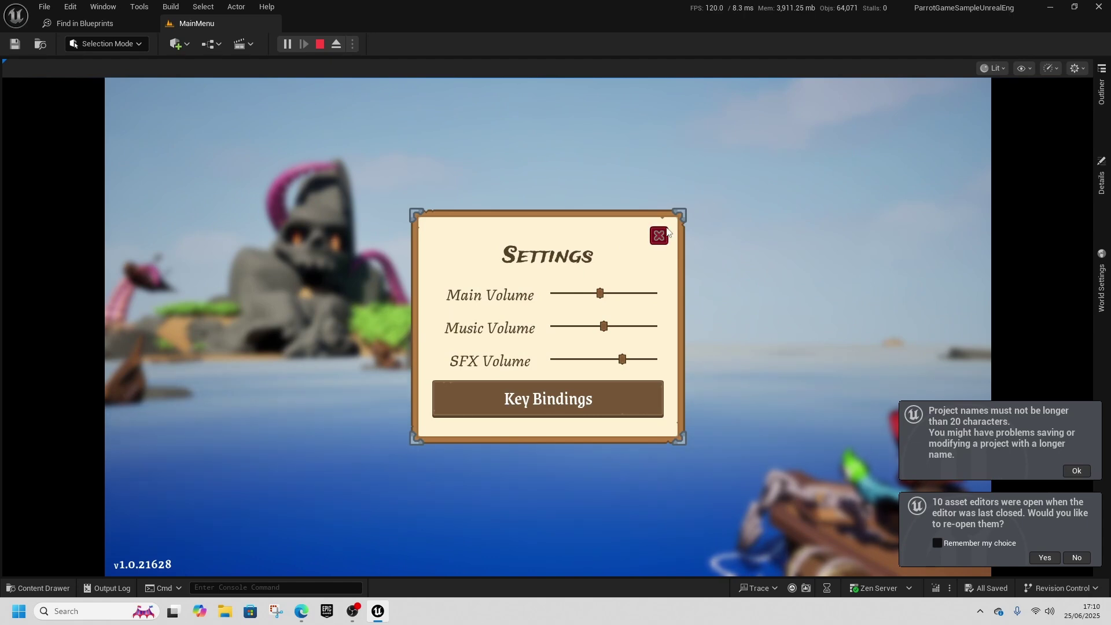
left_click(666, 232)
left_click(1076, 471)
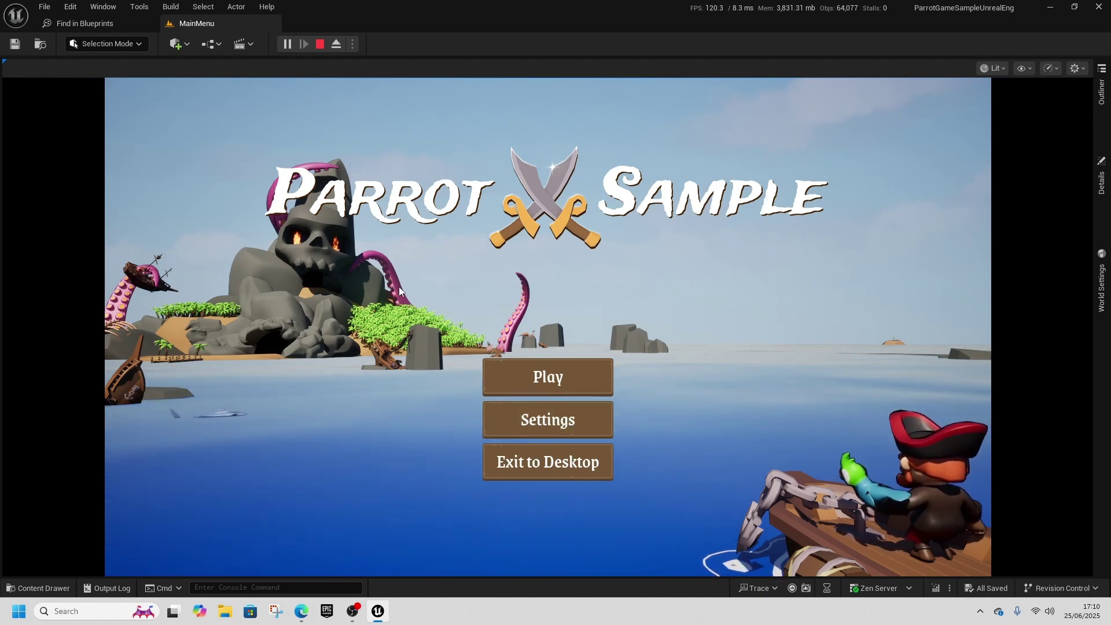
Start the game and playtest the beach level, running and jumping over the obstacles to the treasure chest.
left_click(557, 373)
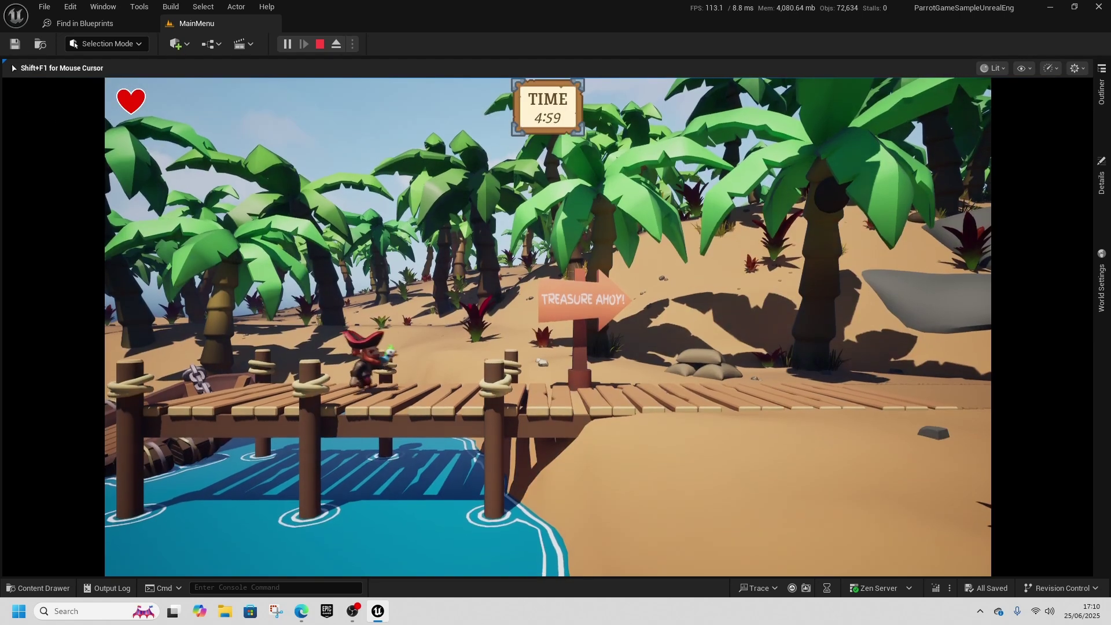
key("d")
key("space")
key("d")
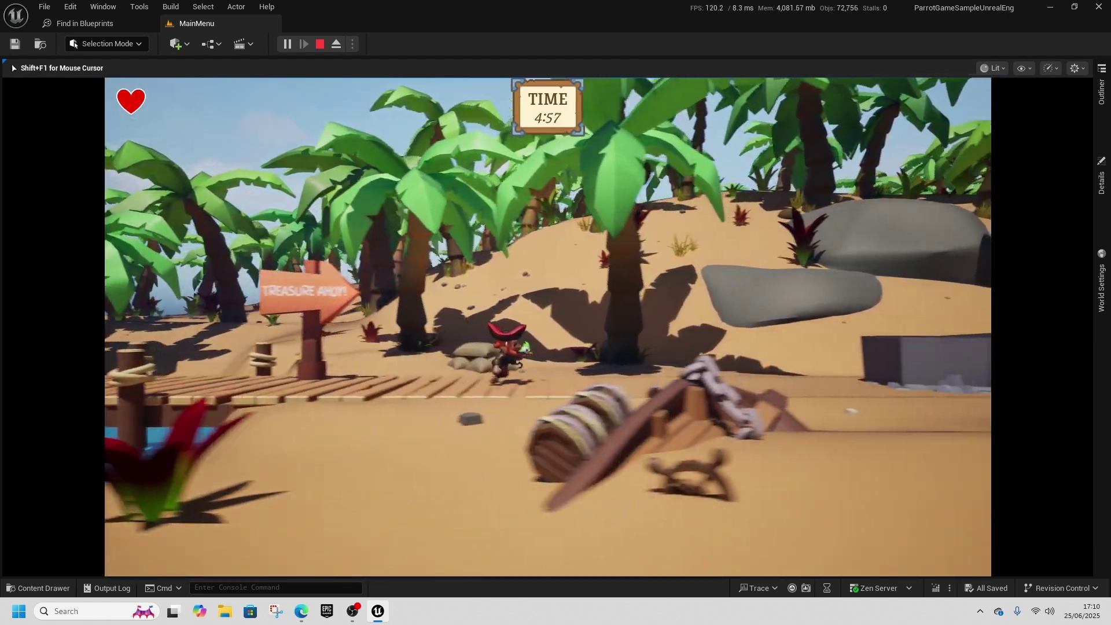
key("d")
key("space")
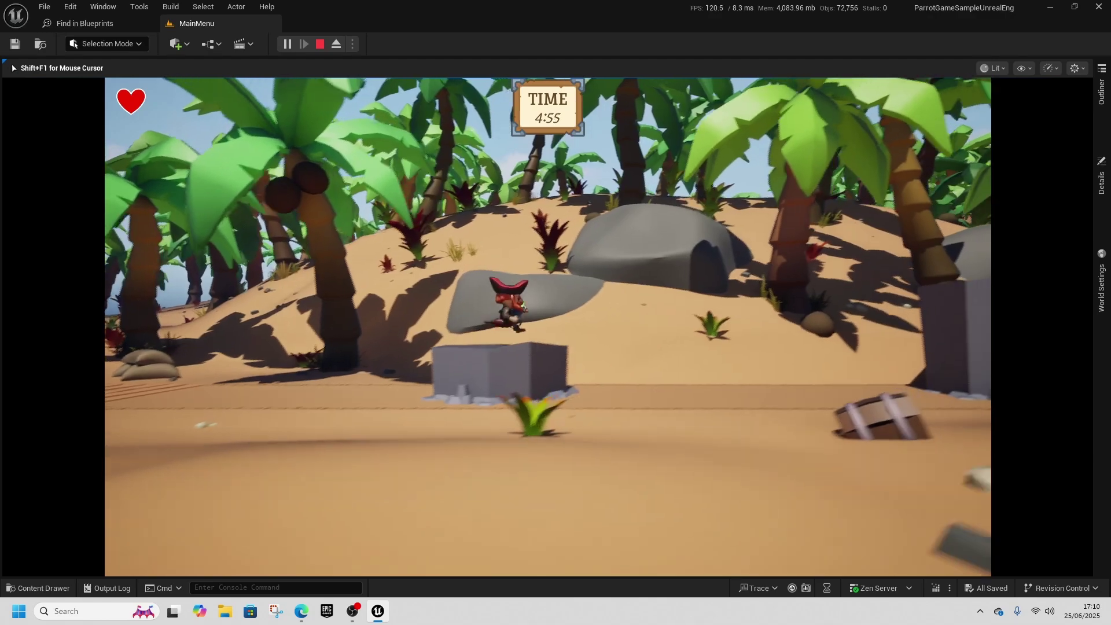
key("d")
key("space")
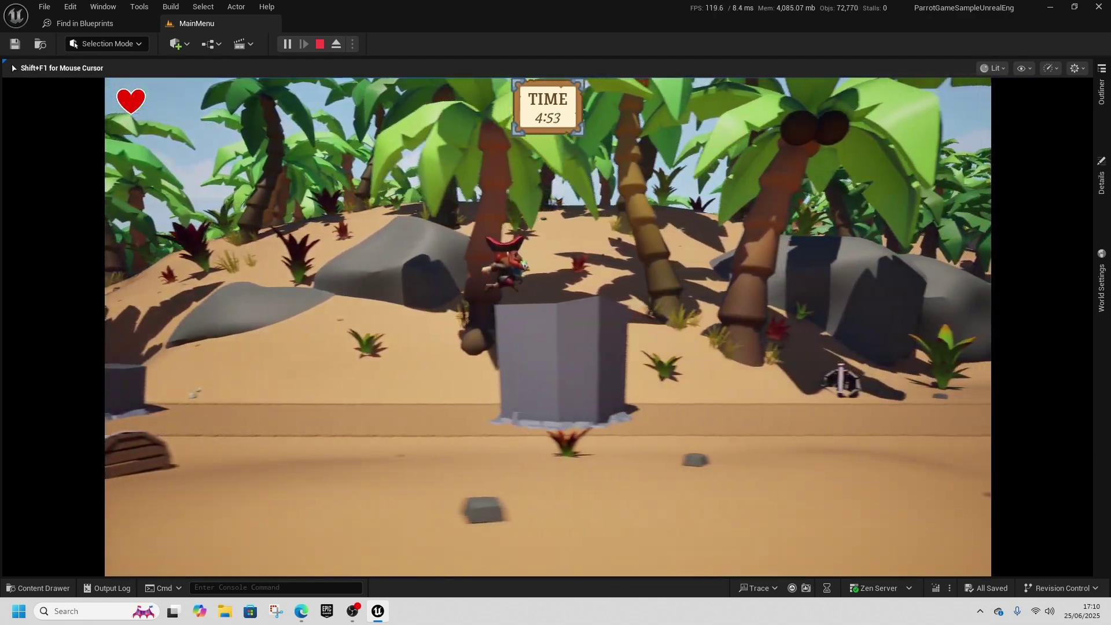
key("space")
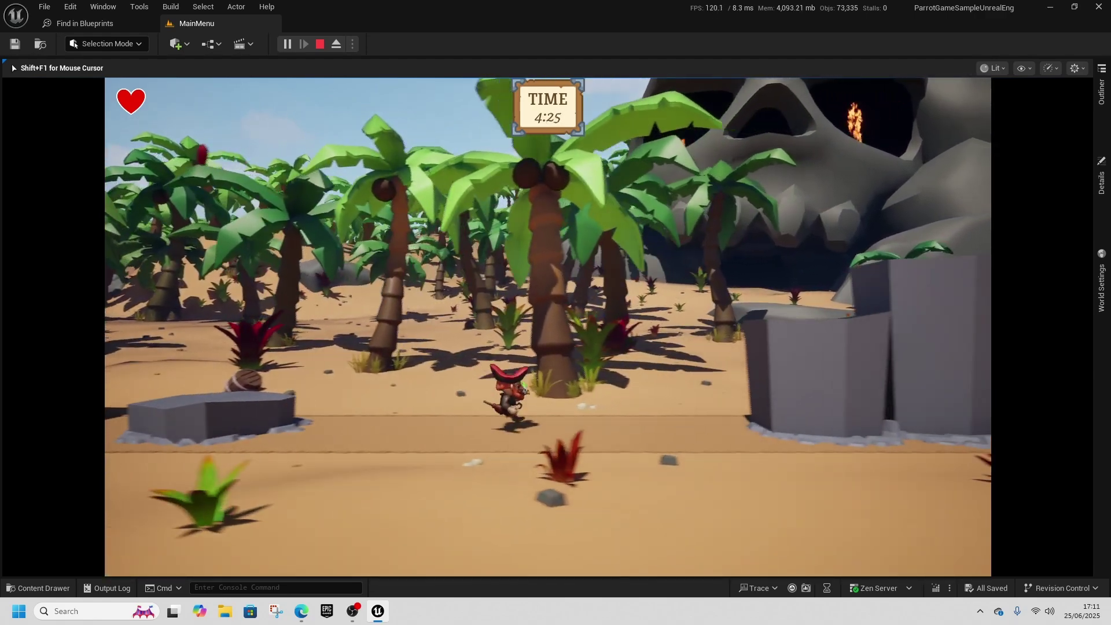
key("space")
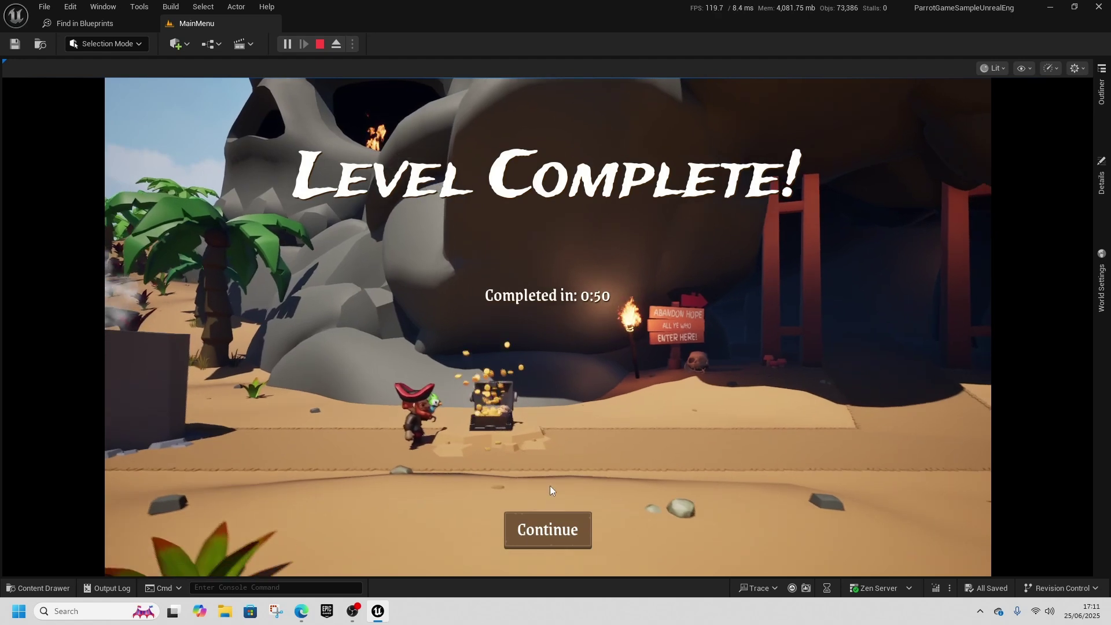
Continue to the cave level, playtest it past the cannons and the skeleton enemy, and restart the level.
left_click(553, 537)
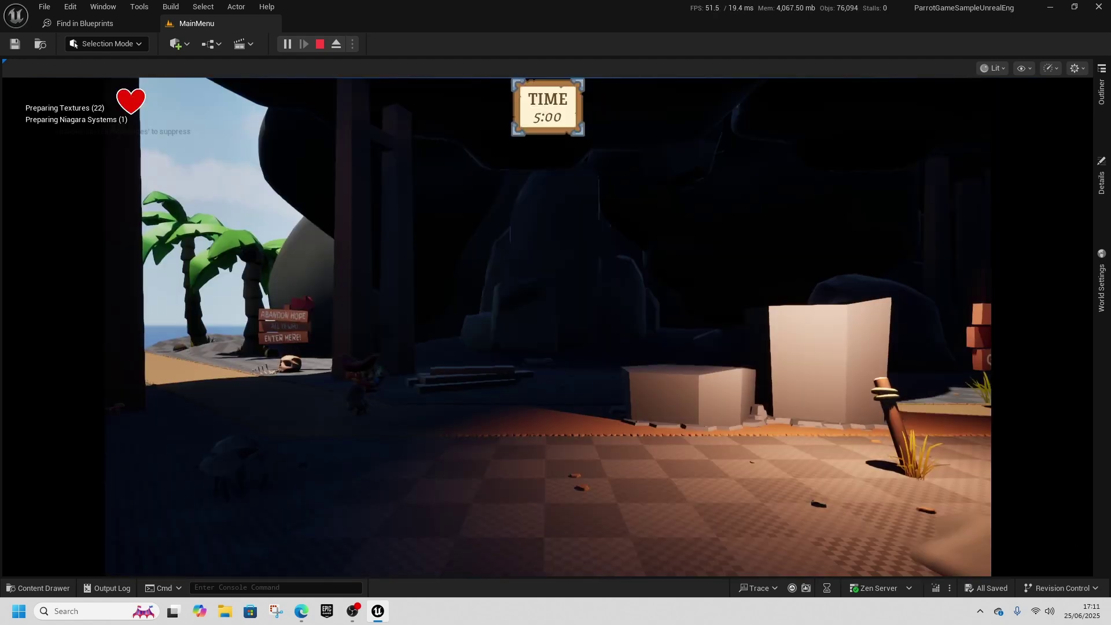
key("space")
key("space")
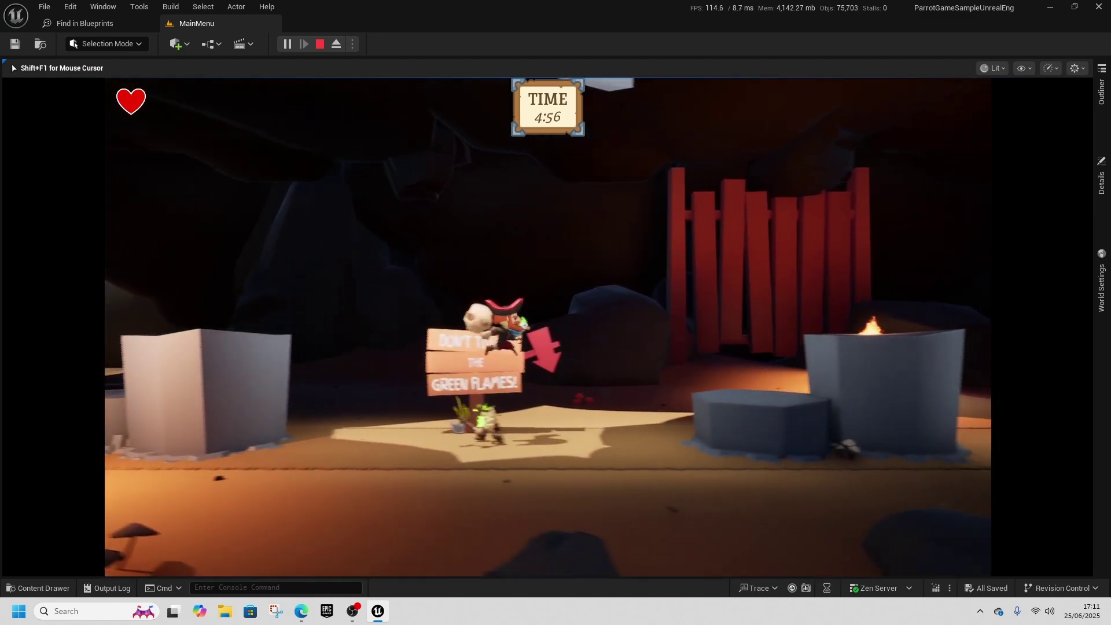
key("space")
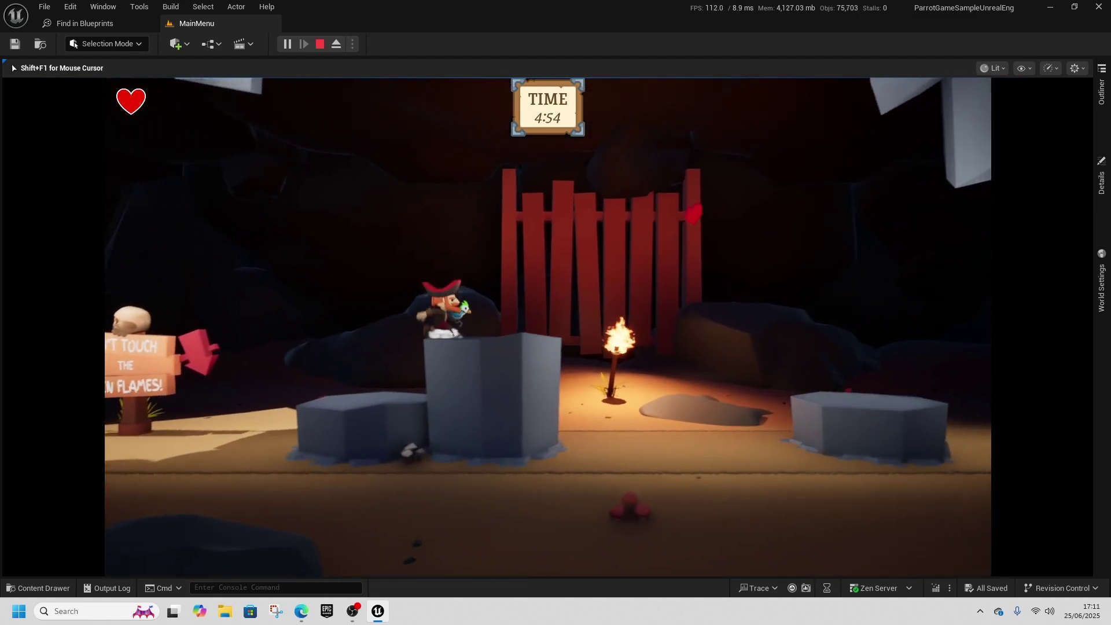
key("space")
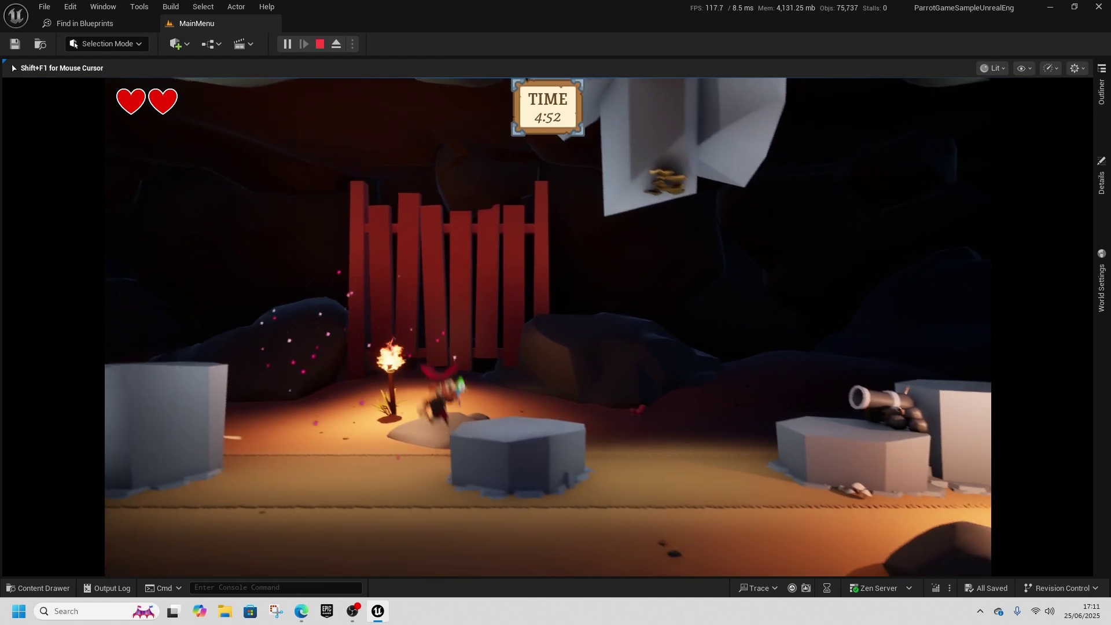
key("space")
key("space")
key("space")
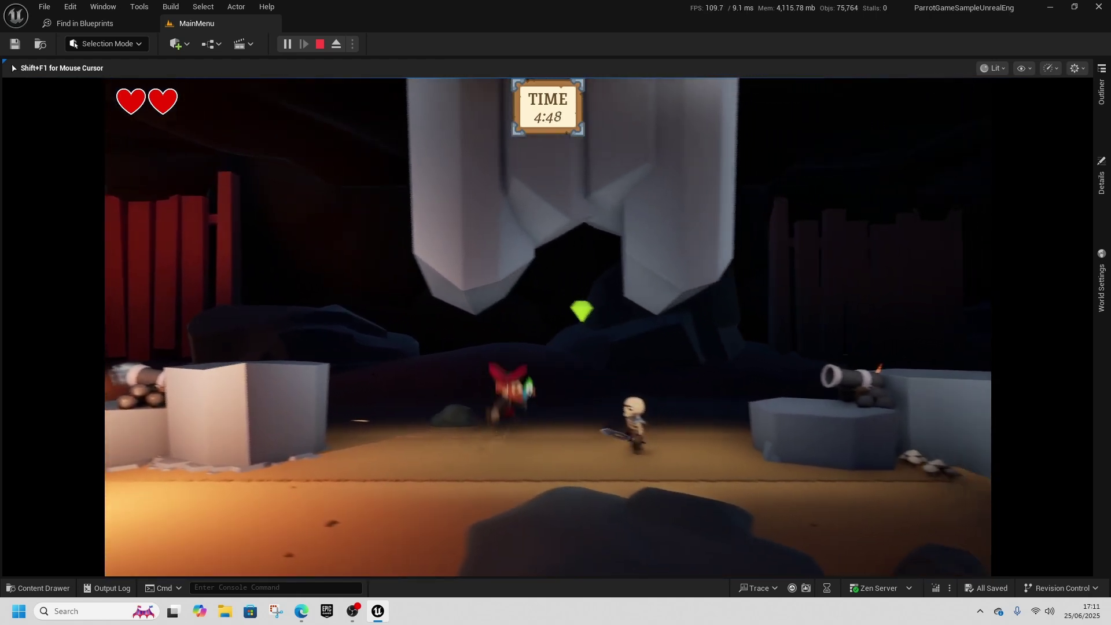
key("space")
key("space")
key("space")
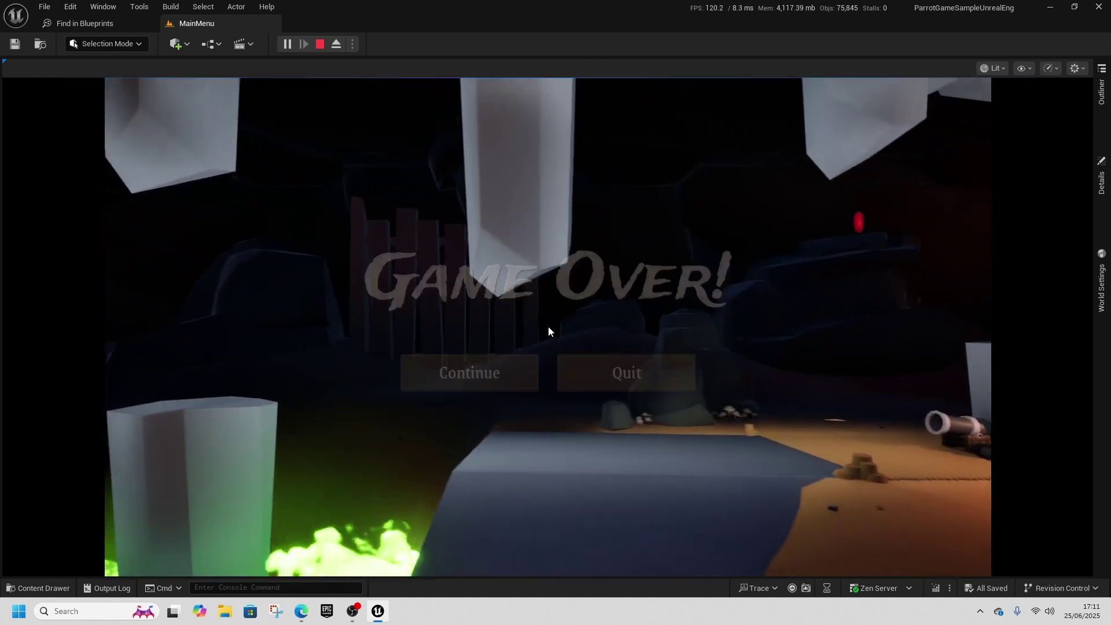
left_click(503, 365)
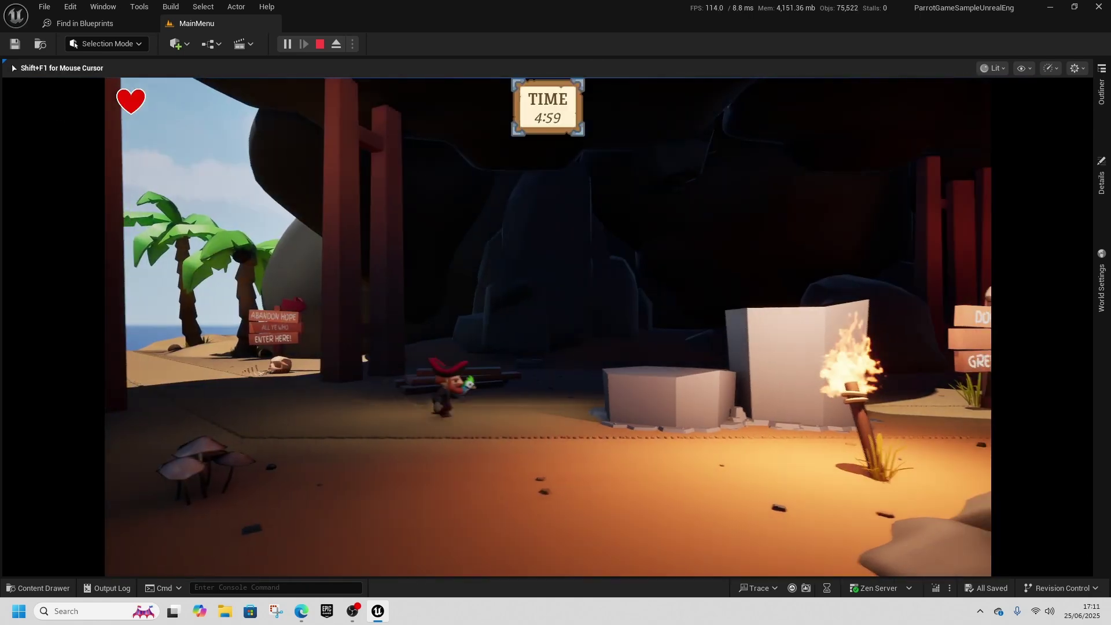
Playtest the opening of the cave level up to the green-flame enemy by the warning sign, and restart the level.
key("space")
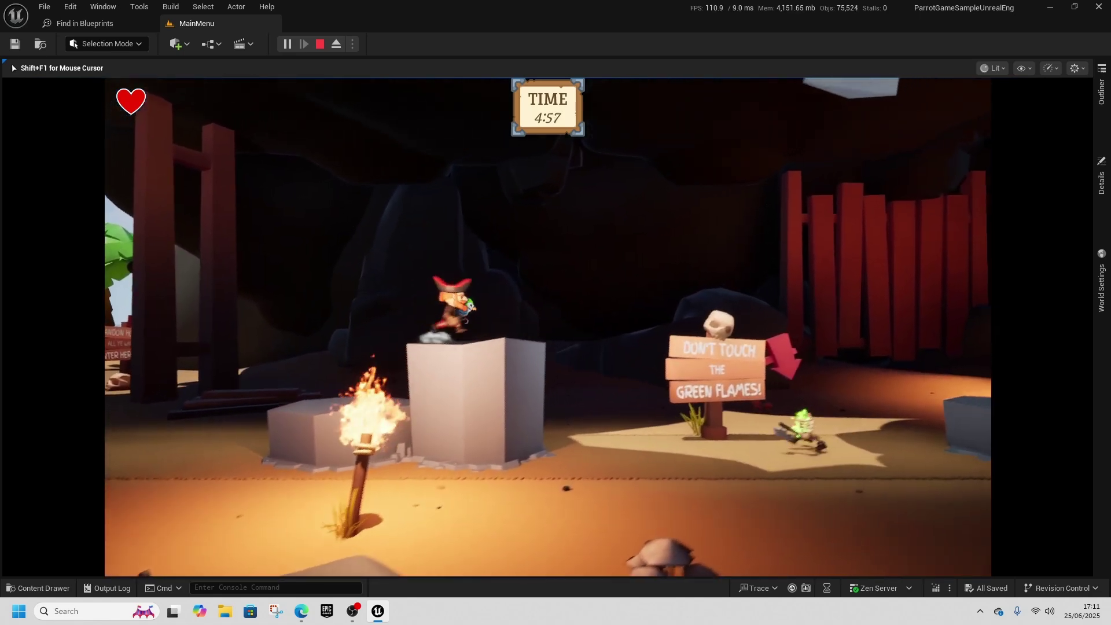
key("space")
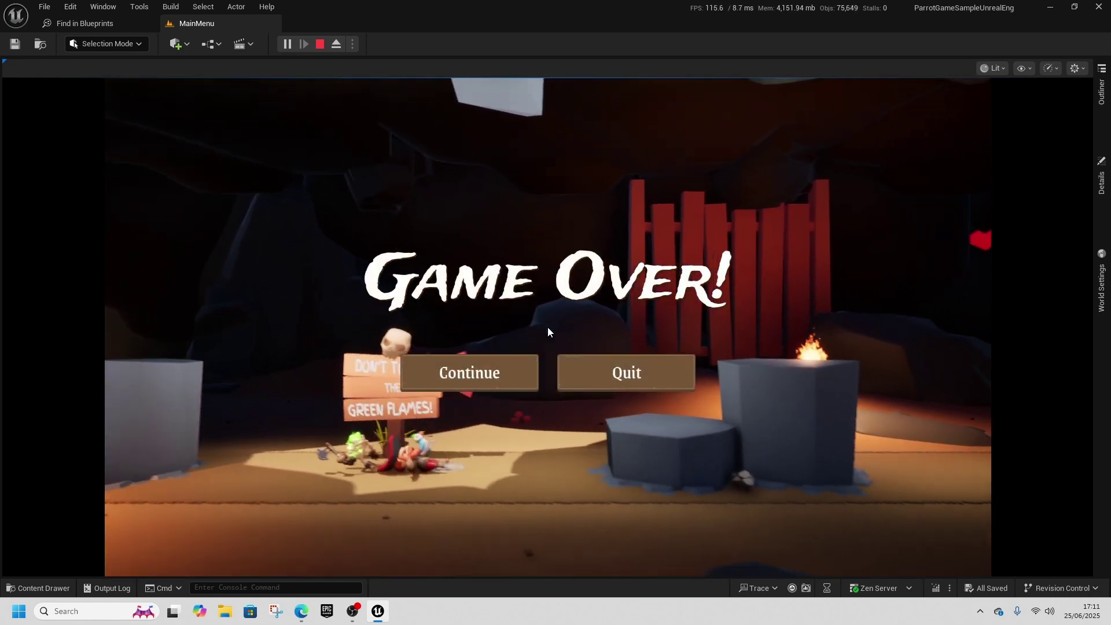
left_click(459, 361)
Replay the cave level's opening, jumping over the stone blocks and the green-flame enemy, collecting the heart and clearing the first cannon.
key("space")
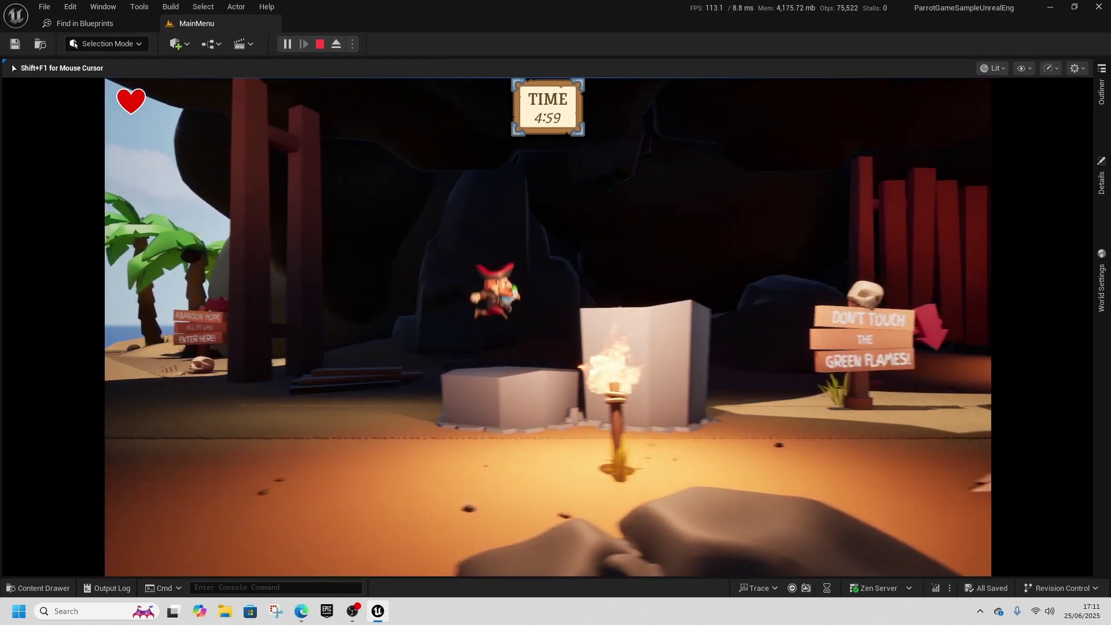
key("space")
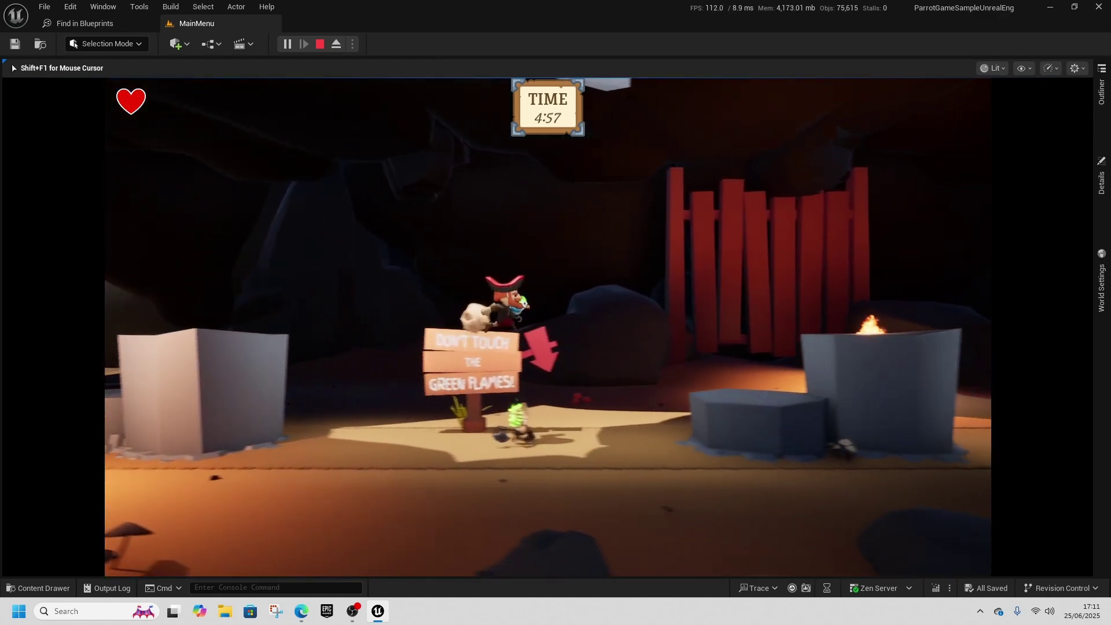
key("space")
key("space")
key("space")
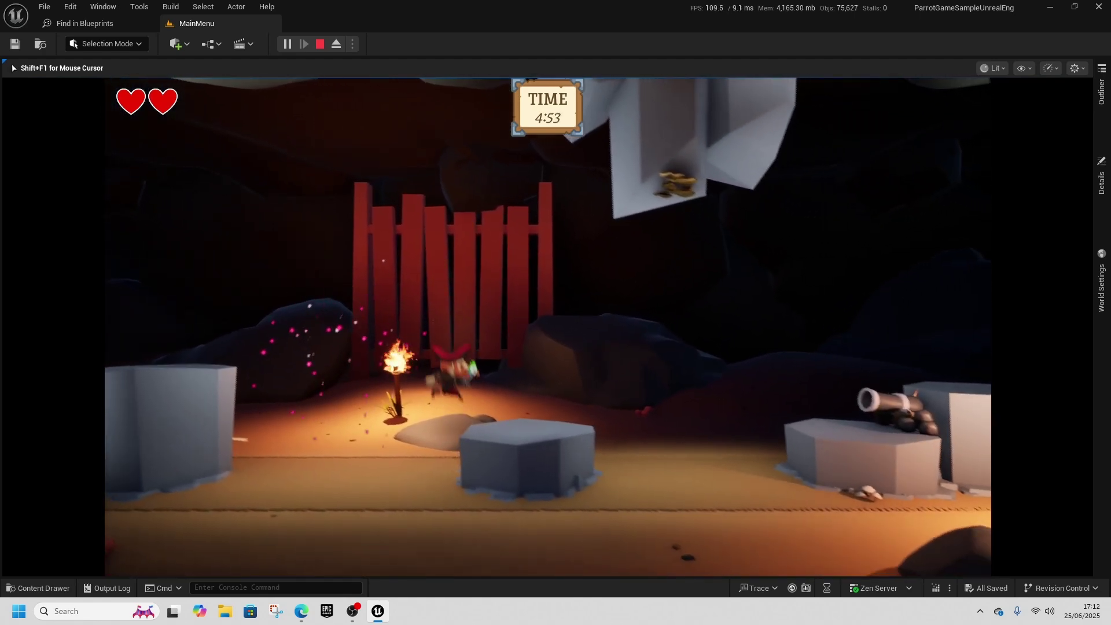
key("space")
key("space")
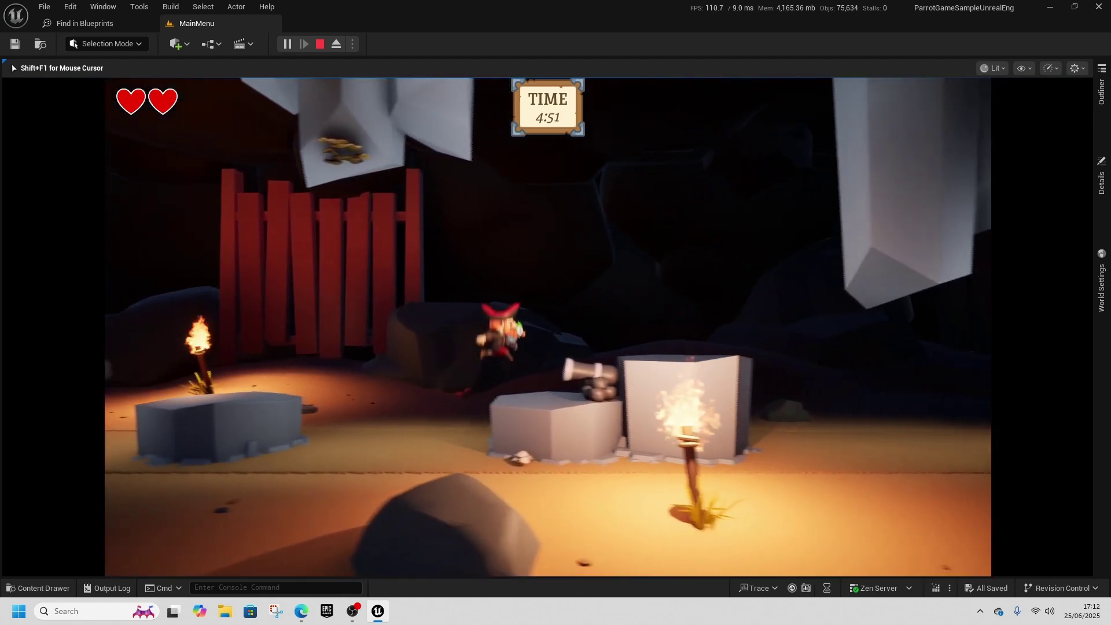
key("space")
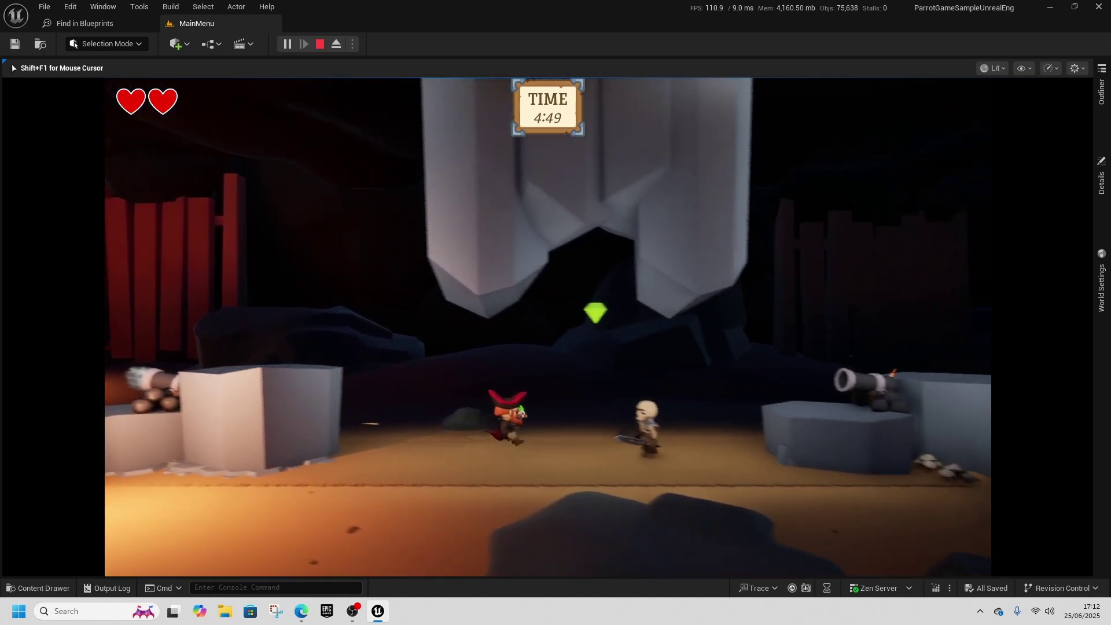
Playtest the cave's middle section past the sword skeleton, across the green fire pit and onto the tall stone pillars.
key("space")
key("space")
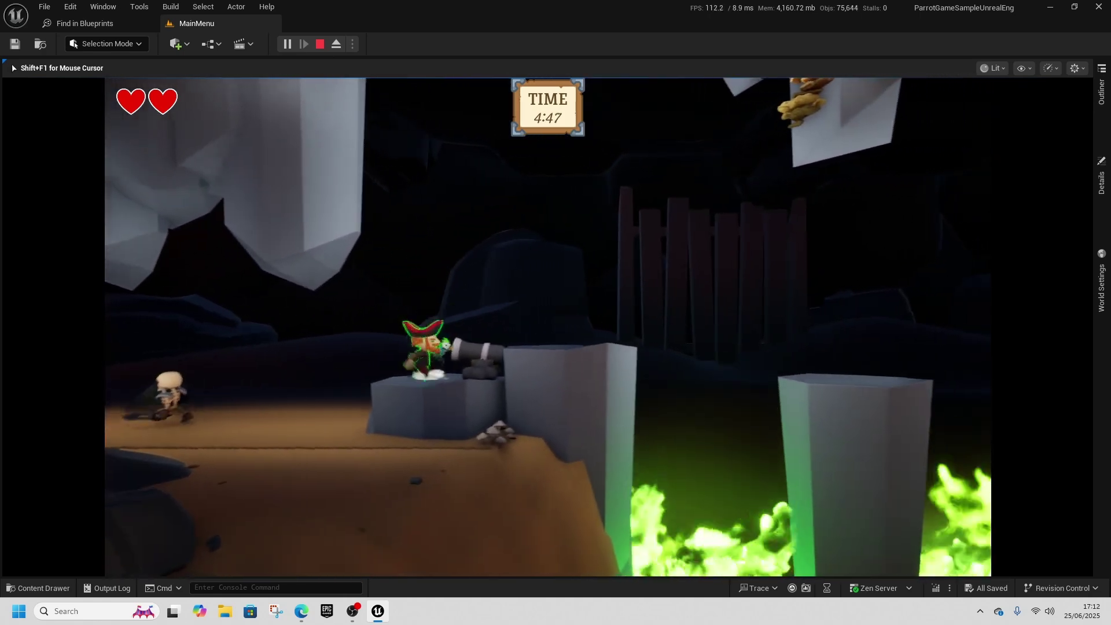
key("space")
key("space")
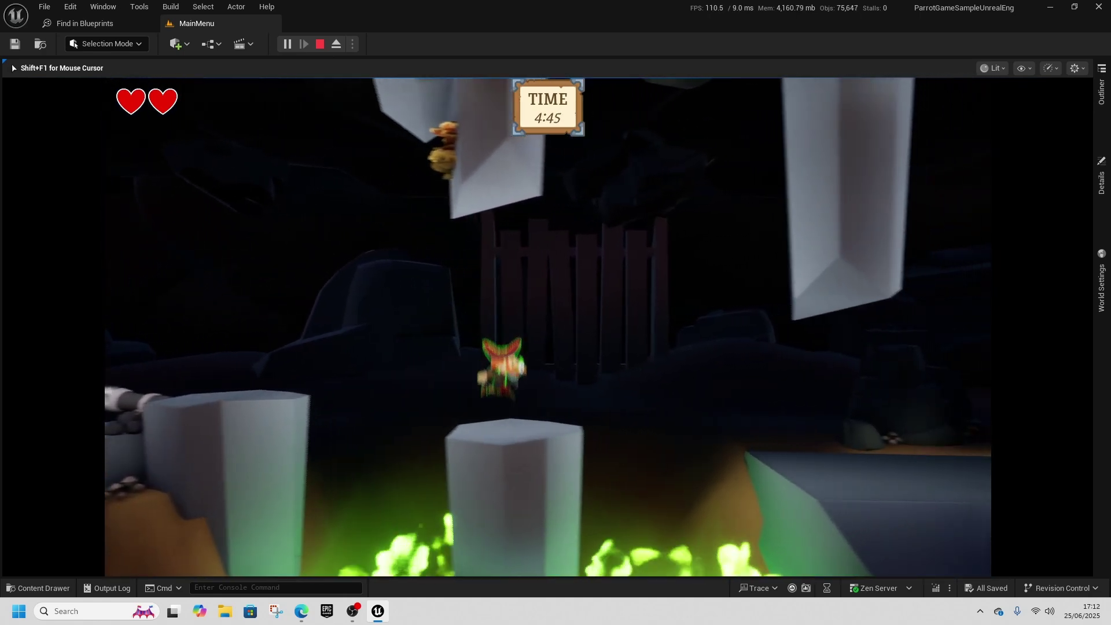
key("space")
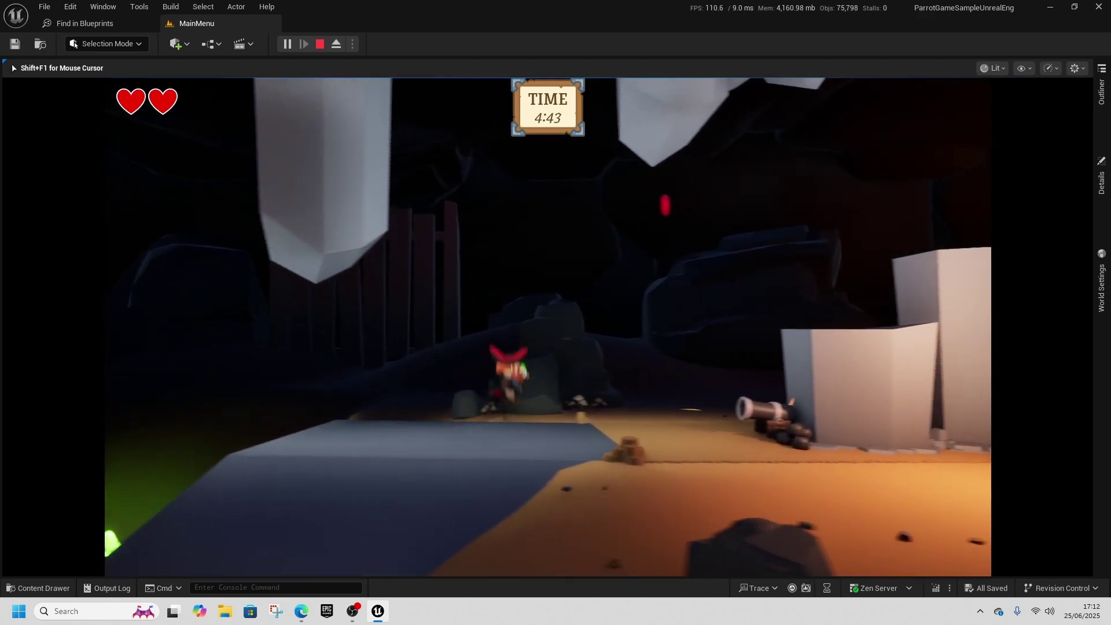
key("space")
key("space")
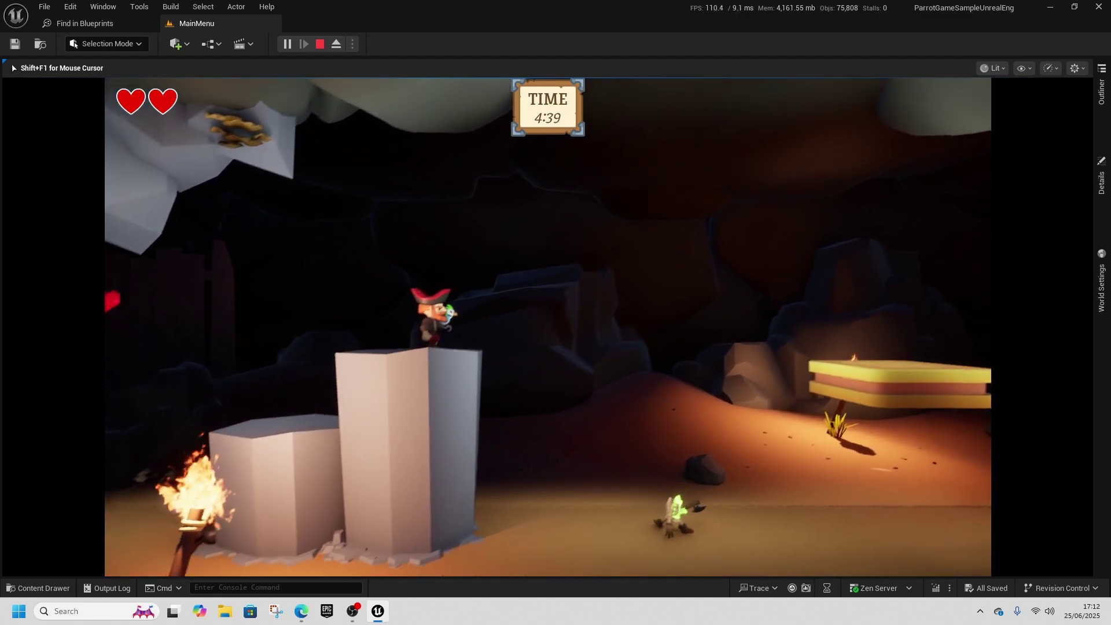
Cross the yellow floating platforms above the green-flame enemies and climb the stone pillars over the cannon.
key("space")
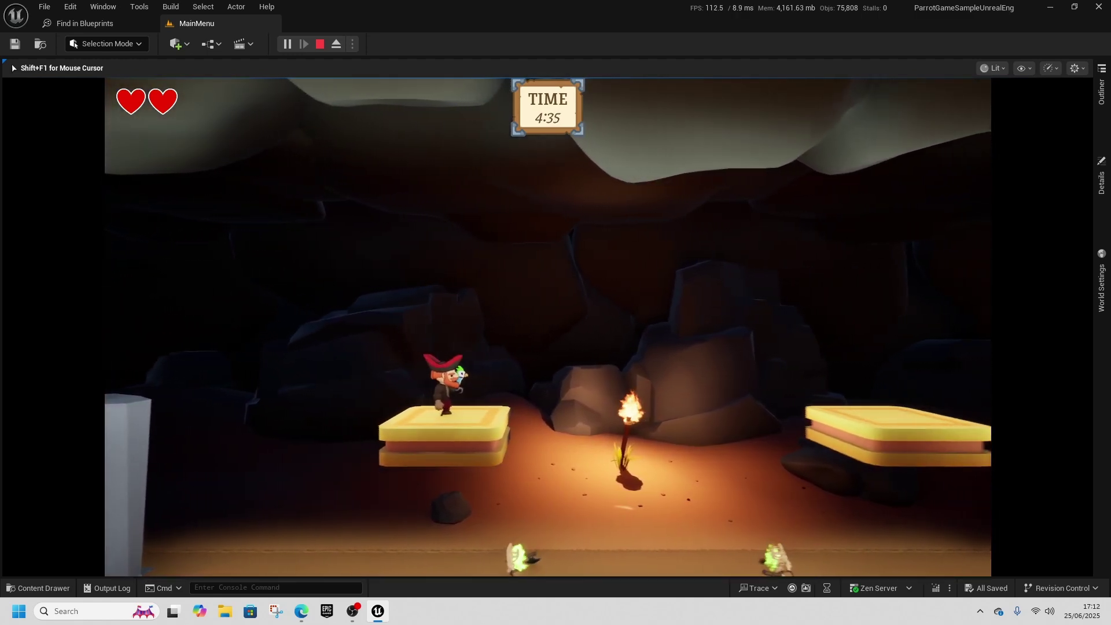
key("space")
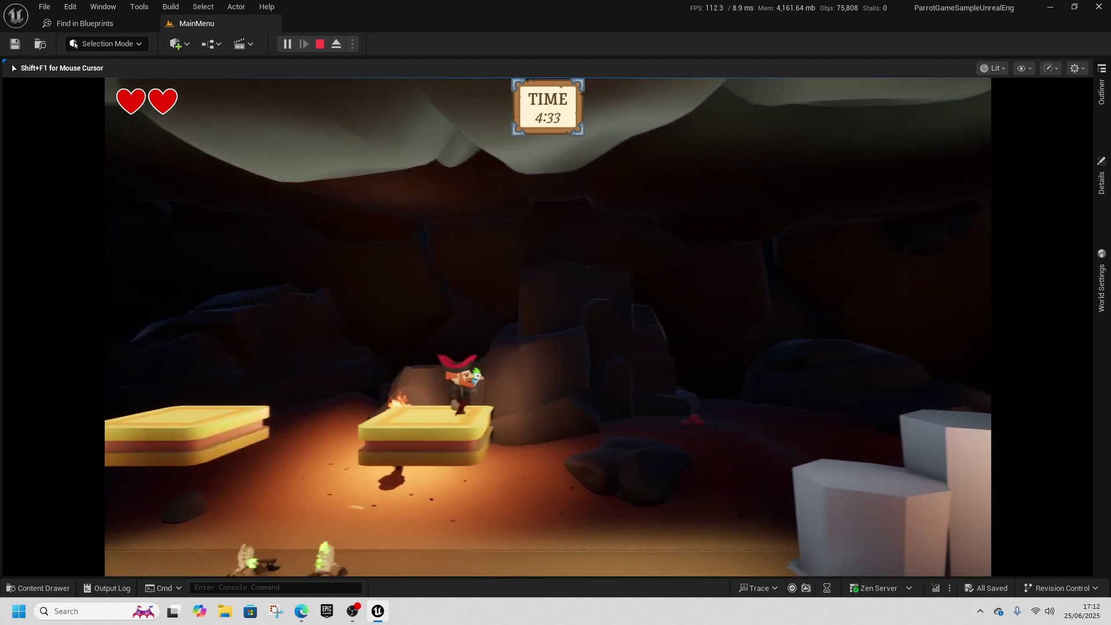
key("space")
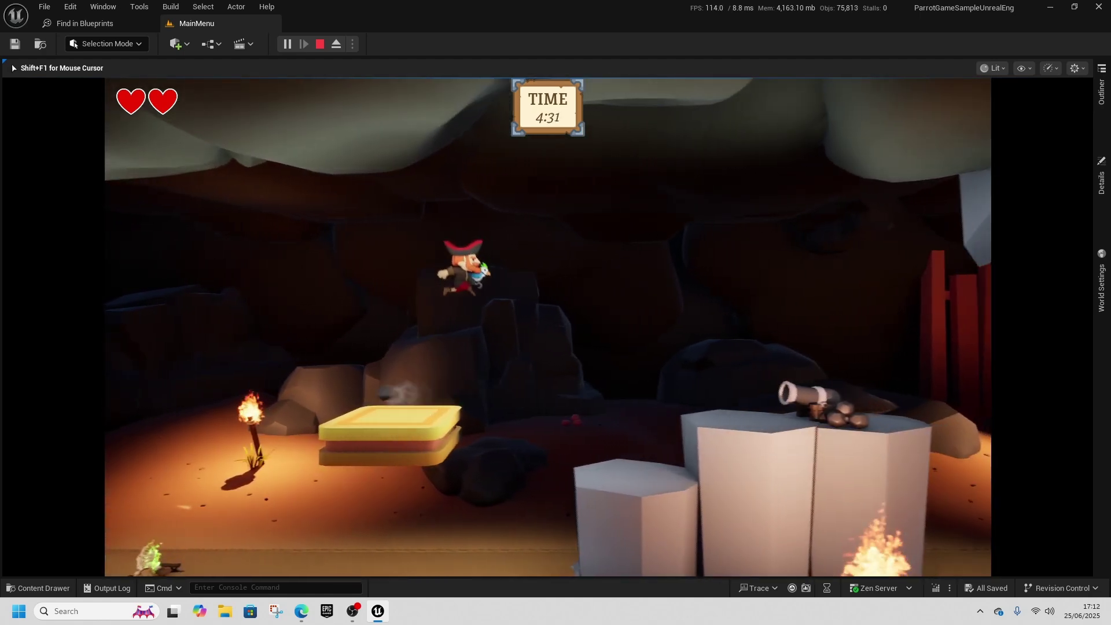
key("space")
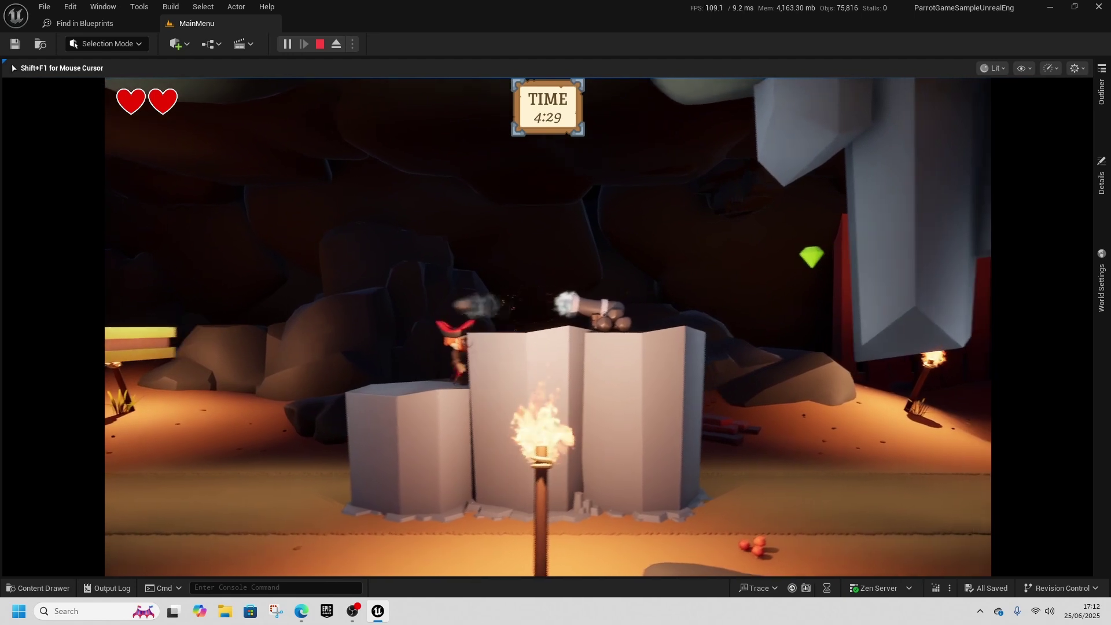
key("space")
key("space")
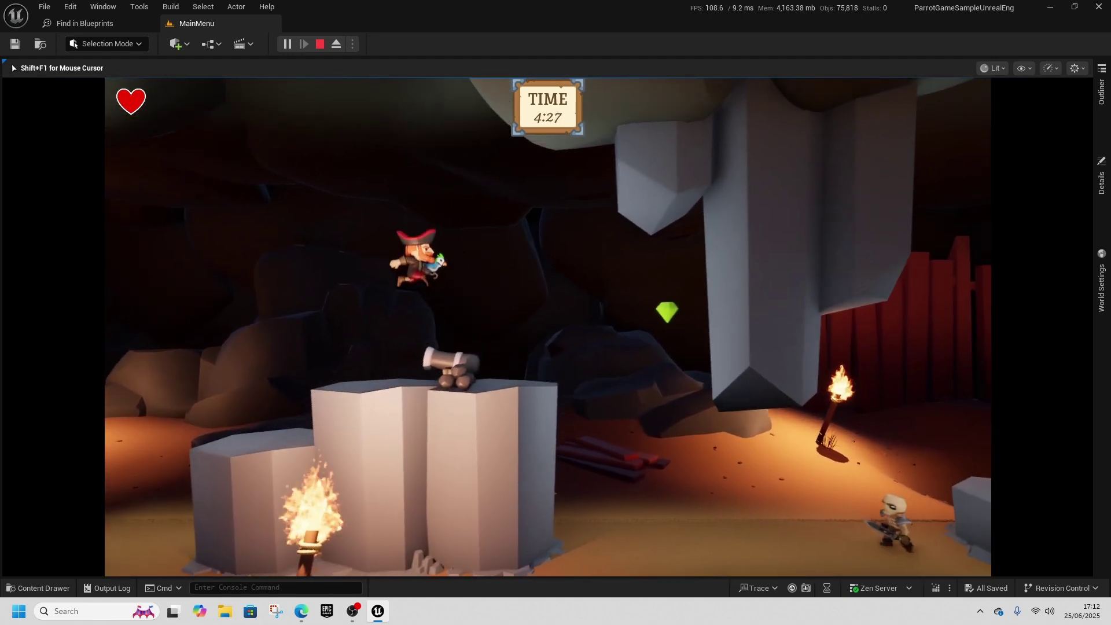
Playtest past the gem, the skeleton and the second green fire pit, quit to the title screen and stop the play session.
key("space")
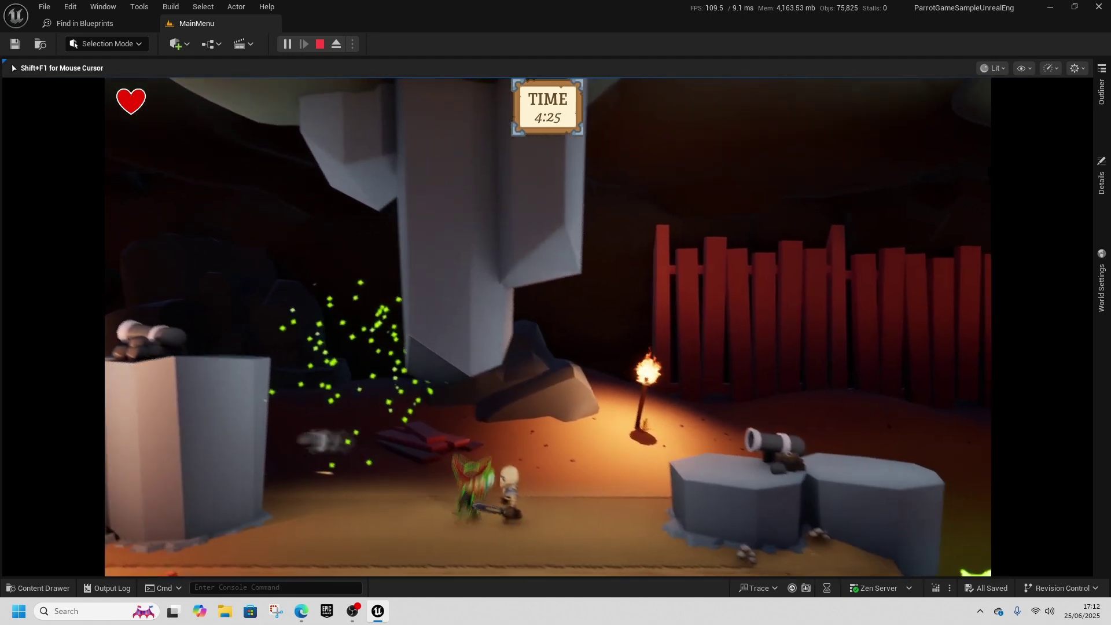
key("space")
key("space")
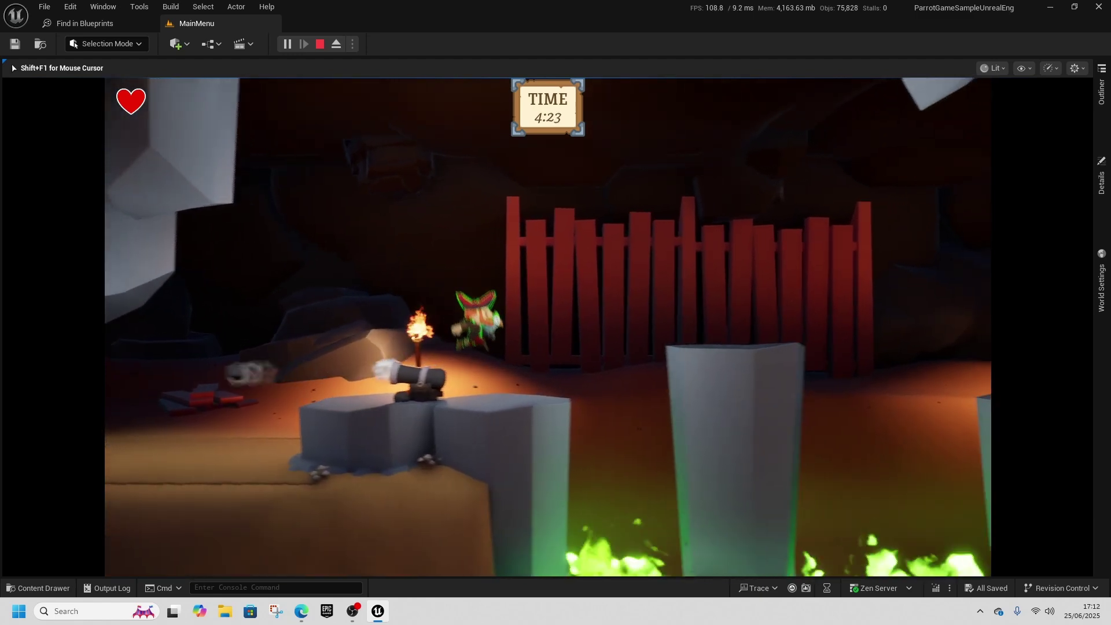
key("space")
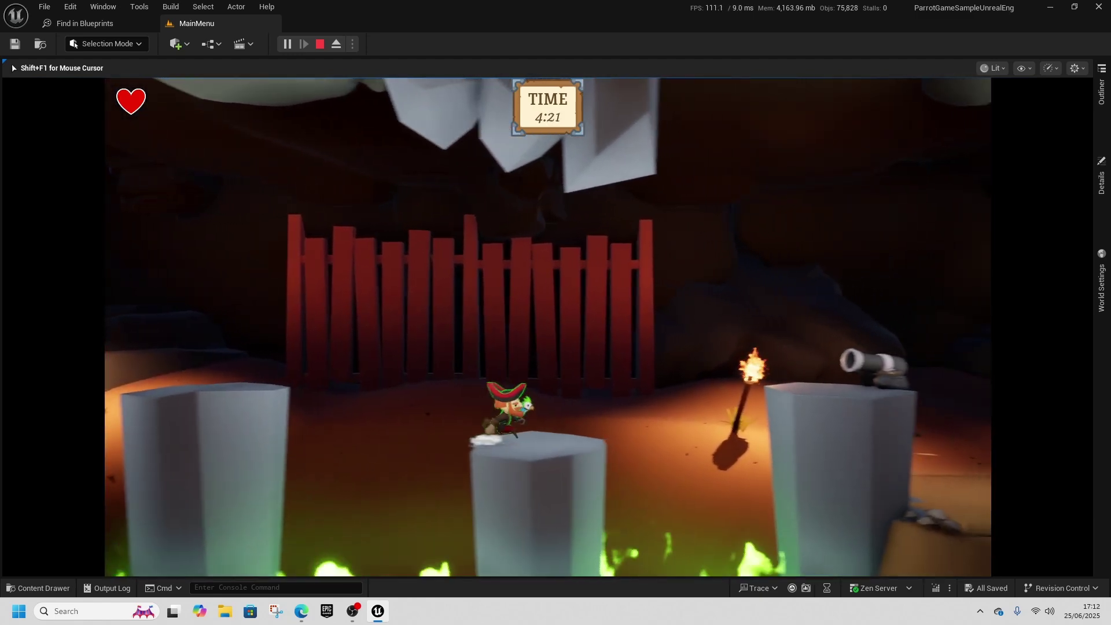
key("space")
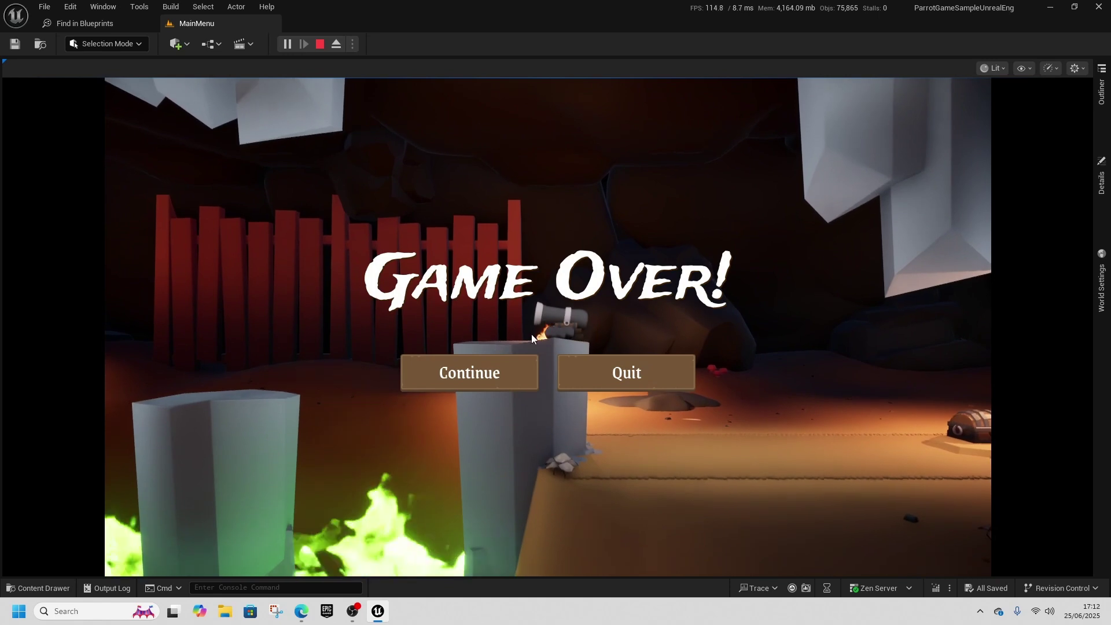
left_click(600, 370)
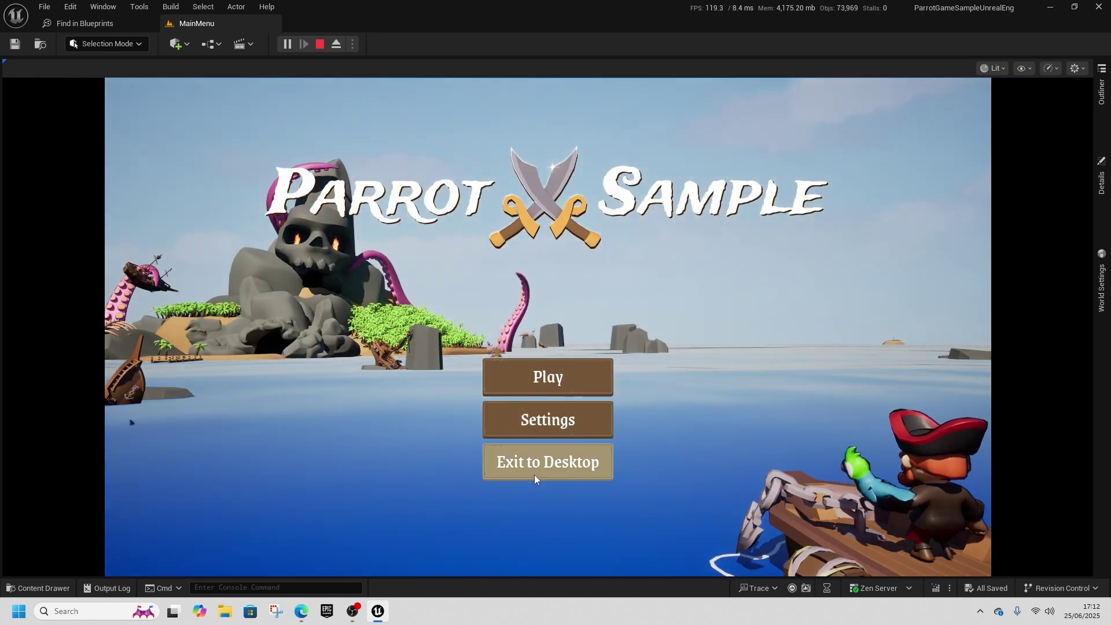
left_click(319, 44)
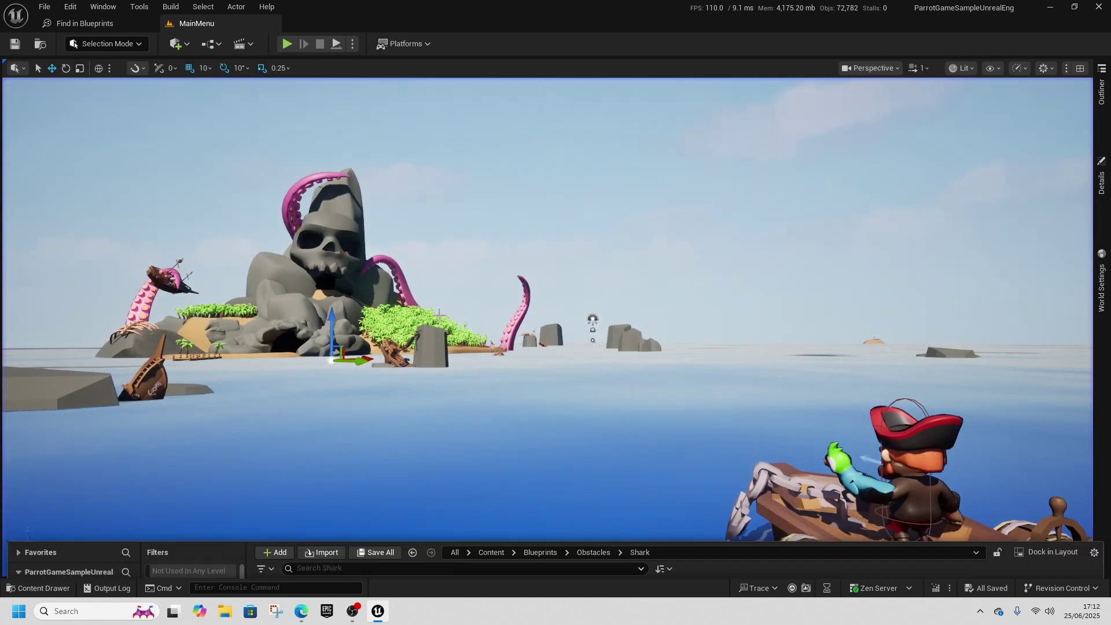
List the project's level assets in the Content folder, open Level_Boss and run it in the editor.
key("ctrl+space")
left_click(486, 299)
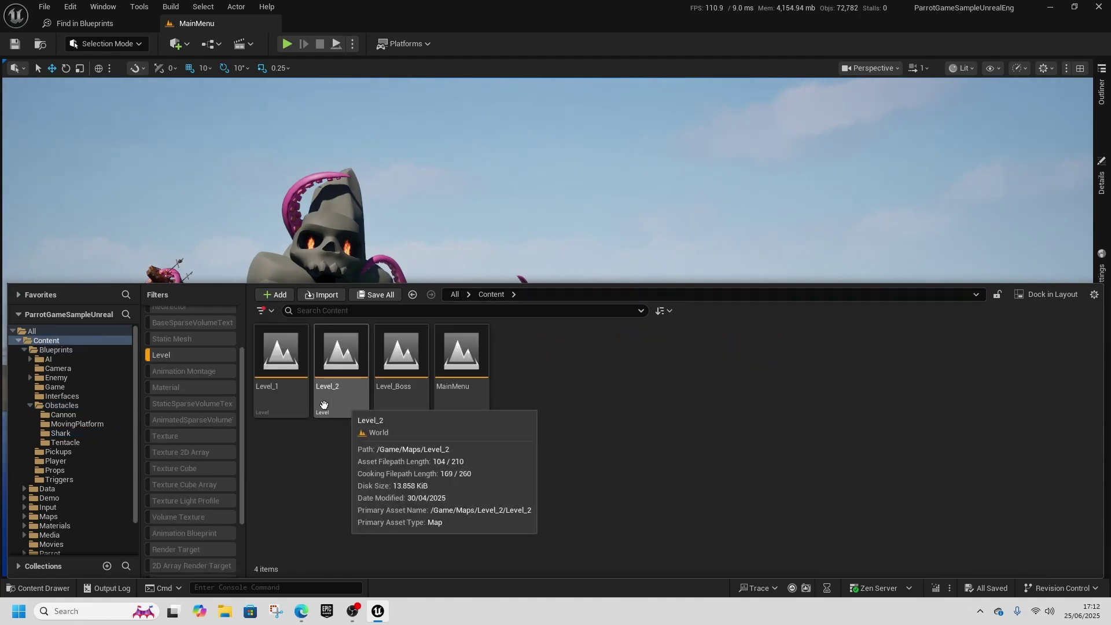
left_click(393, 401)
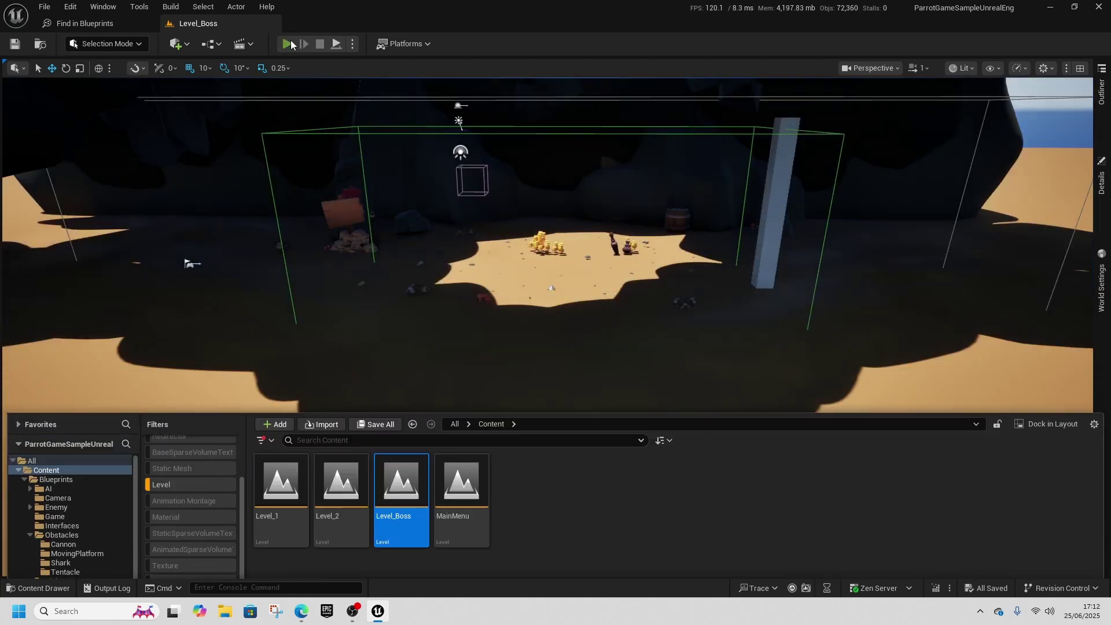
left_click(287, 44)
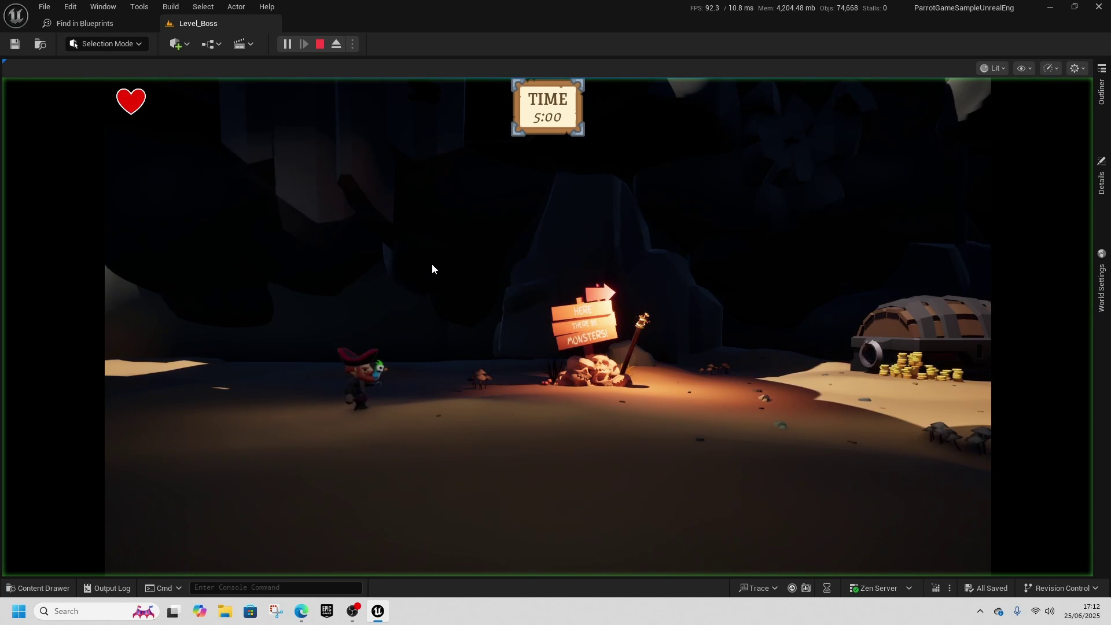
Playtest the boss level, running and jumping around the sword-wielding shark, and restart the level.
key("d")
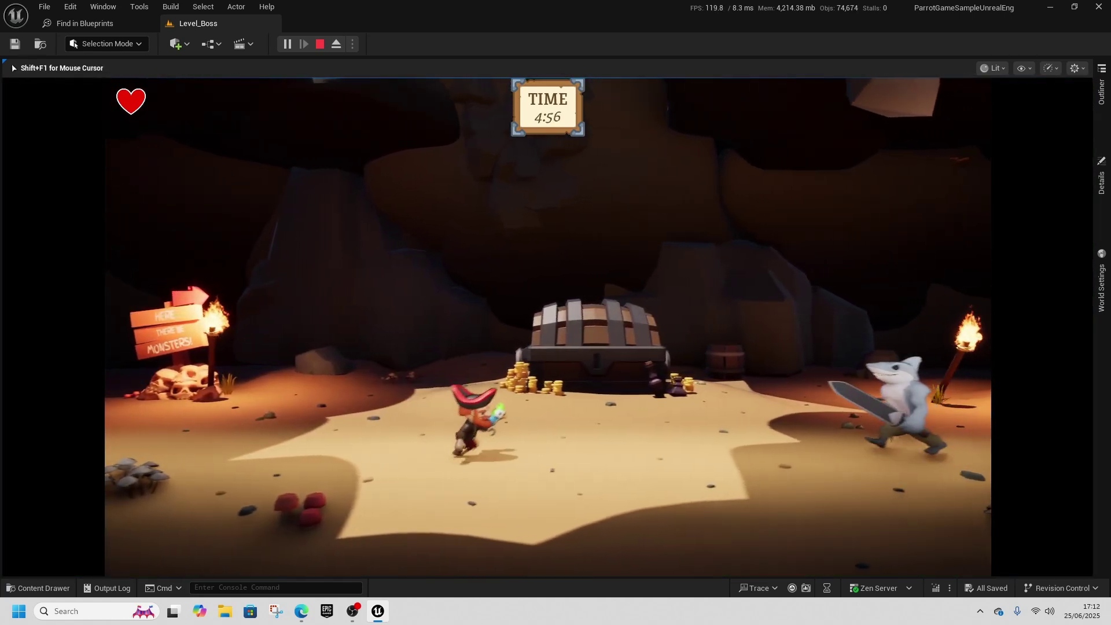
key("space")
key("a")
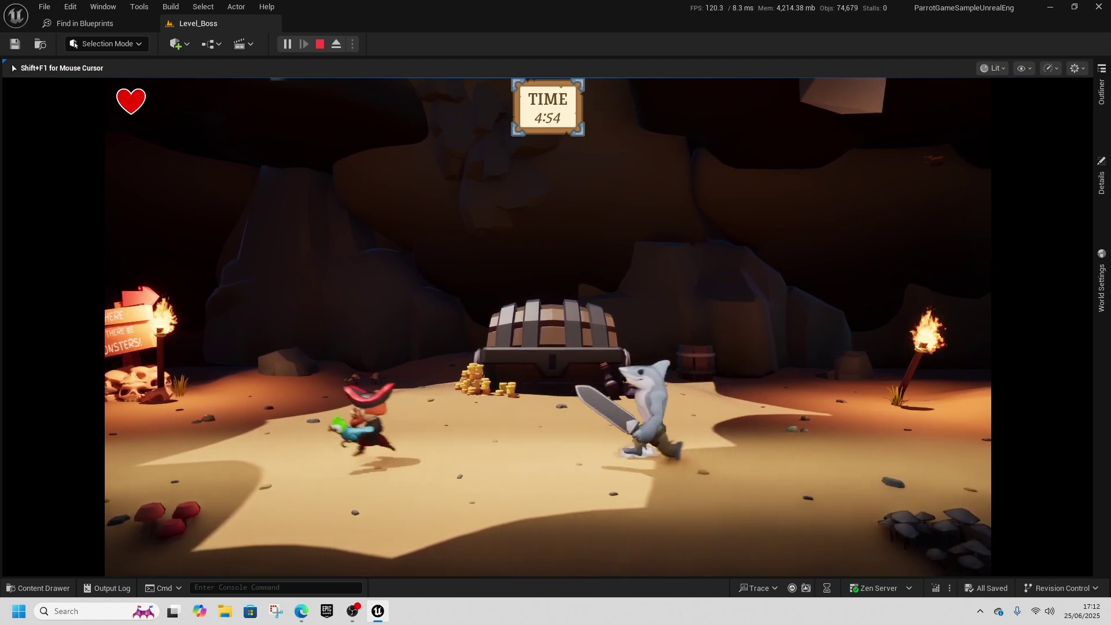
key("d")
key("space")
key("a")
key("space")
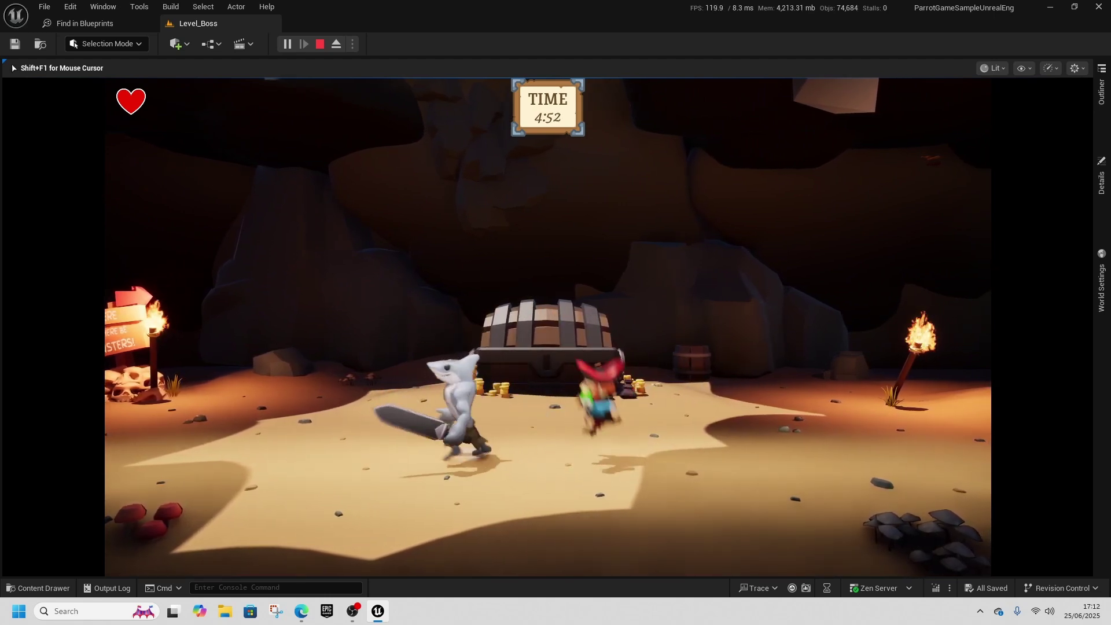
left_click(507, 371)
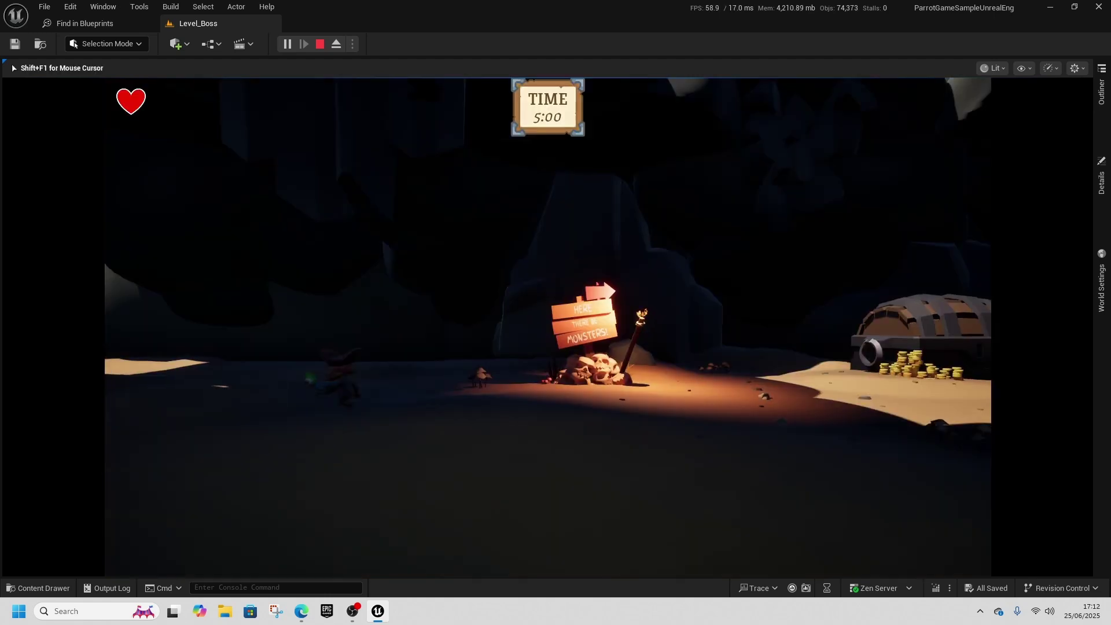
Fight the shark boss again, running past the treasure chest, jumping on its head and dodging its attacks.
key("d")
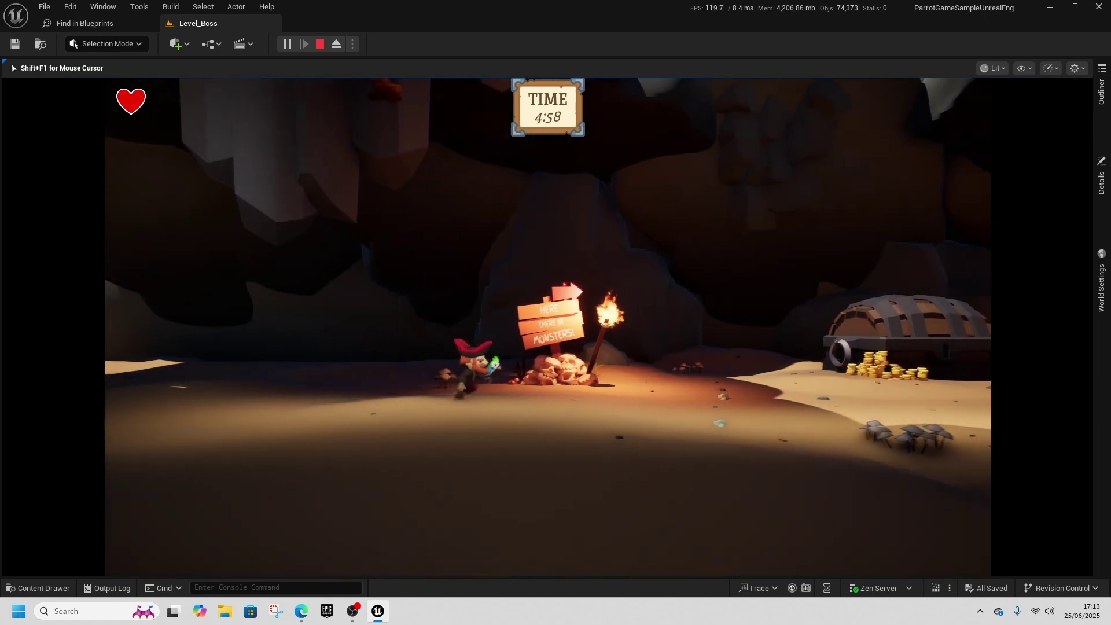
key("d")
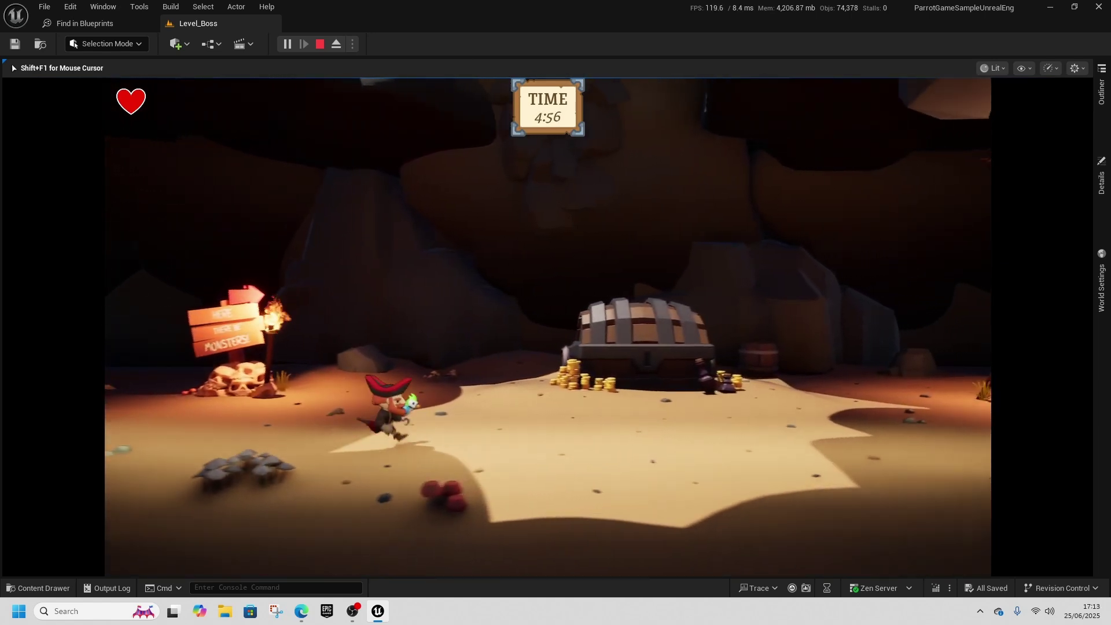
key("d")
key("space")
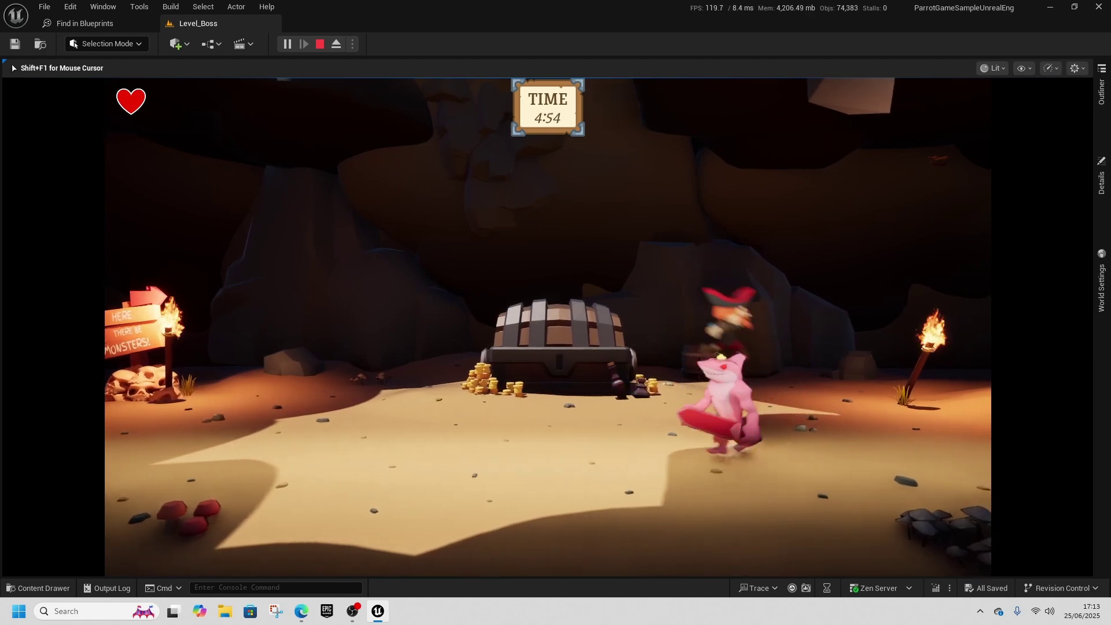
key("a")
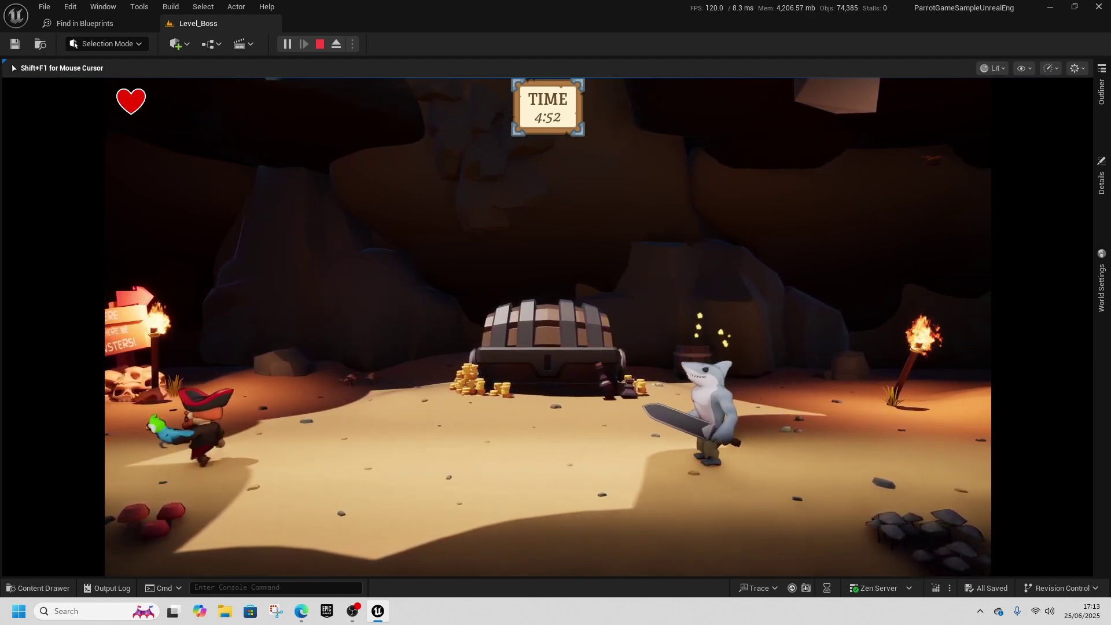
key("d")
key("space")
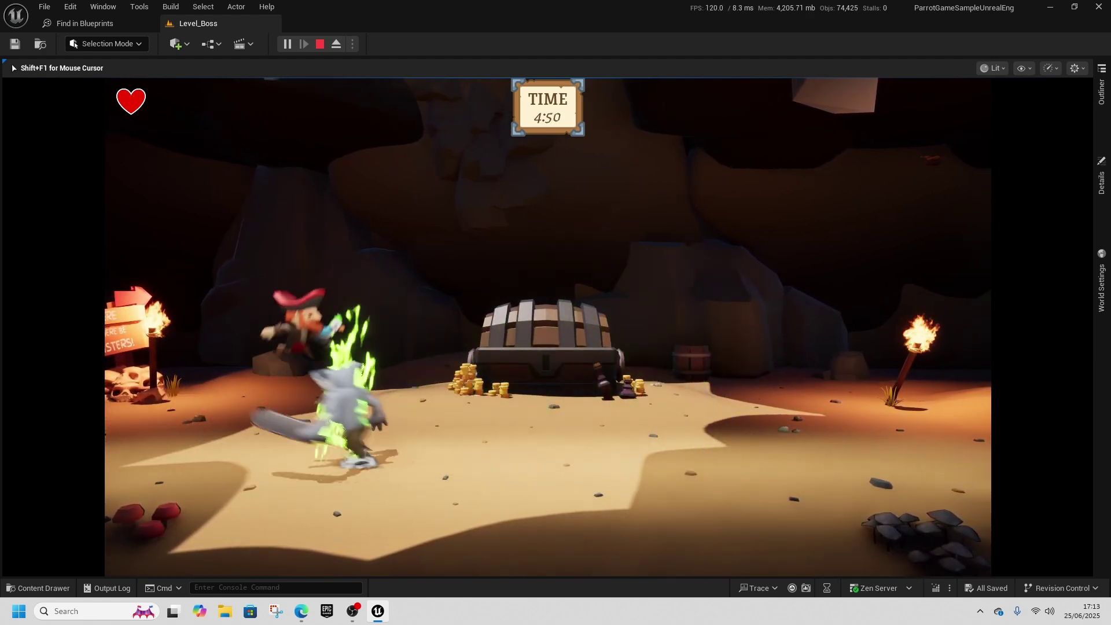
key("d")
key("space")
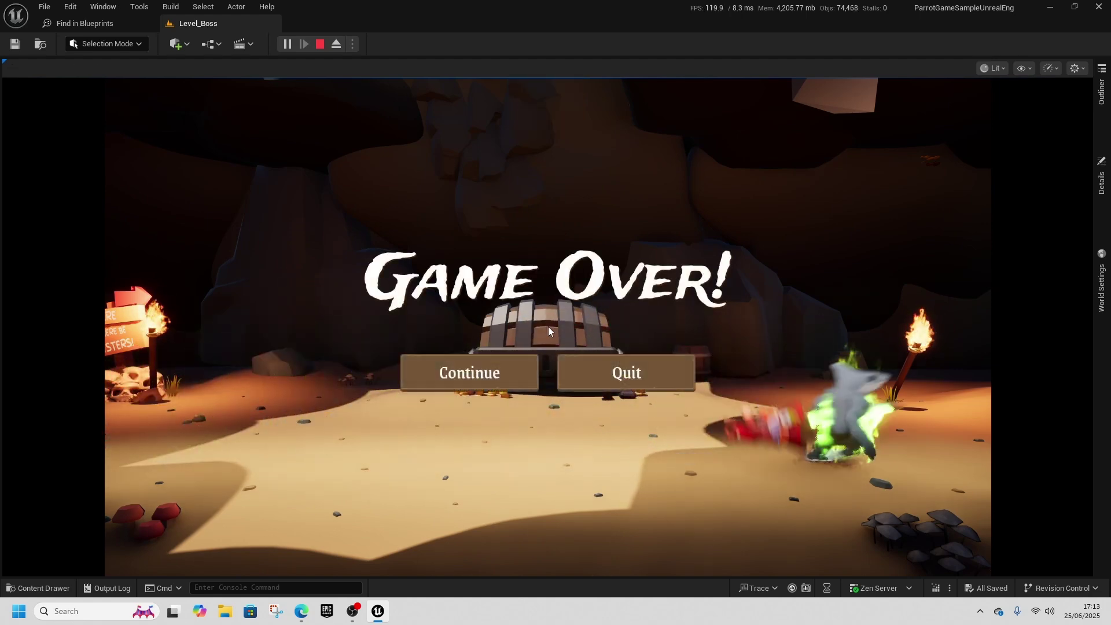
Quit the lost boss fight to the title screen and stop the play session.
left_click(634, 371)
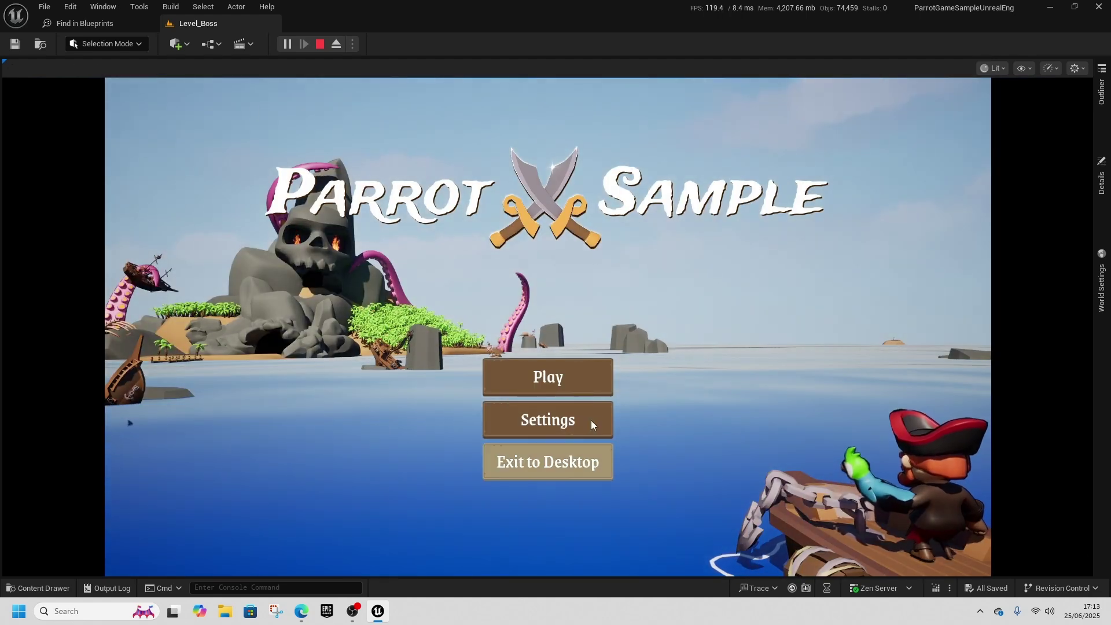
left_click(321, 44)
key("ctrl+space")
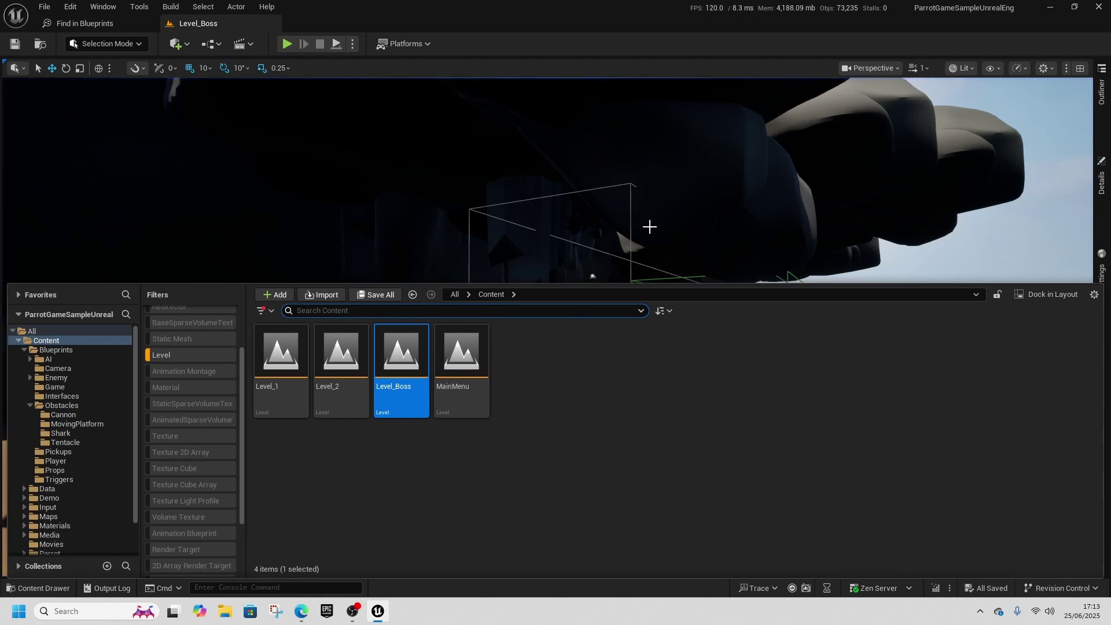
Fly through the boss level's cave in the viewport to inspect its layout.
mouse_move(649, 227)
right_mouse_down()
mouse_move(649, 260)
mouse_move(613, 234)
mouse_move(630, 205)
mouse_move(607, 202)
mouse_move(649, 226)
right_mouse_up()
key("w")
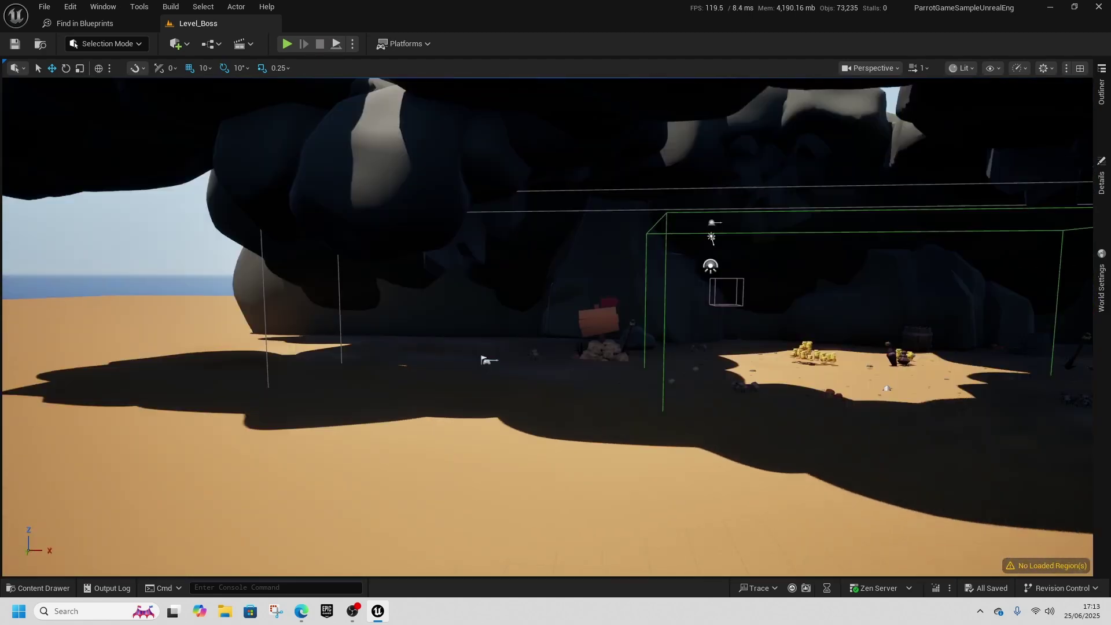
right_click_drag(595, 343, 594, 343)
Remove the Level filter from the asset list and open the project's Content folder.
key("ctrl+space")
left_click(456, 295)
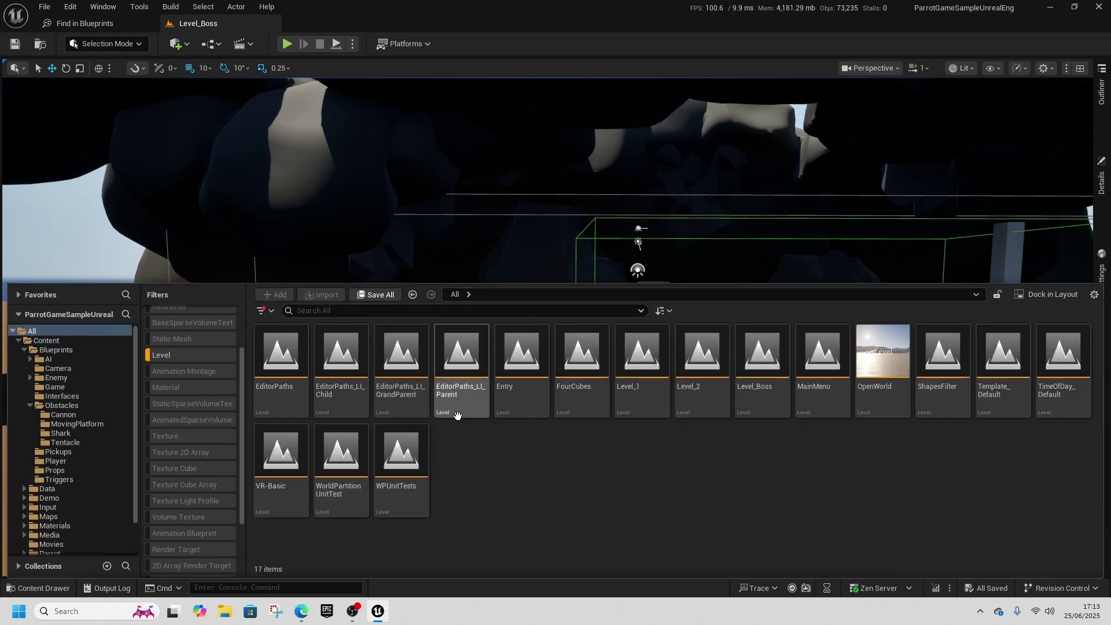
left_click(185, 357)
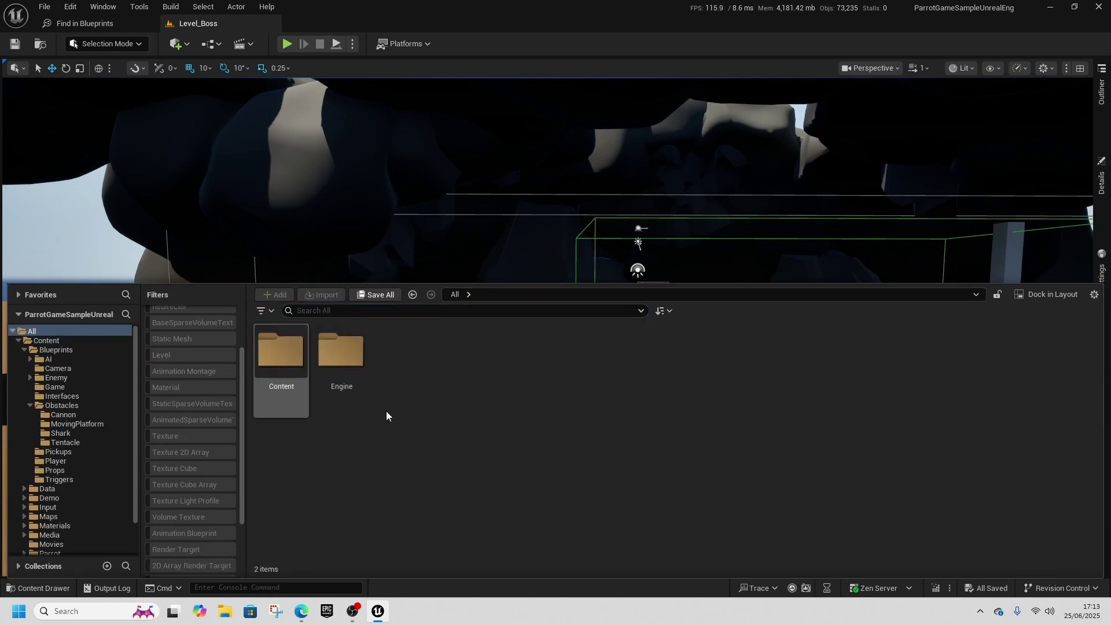
double_click(294, 387)
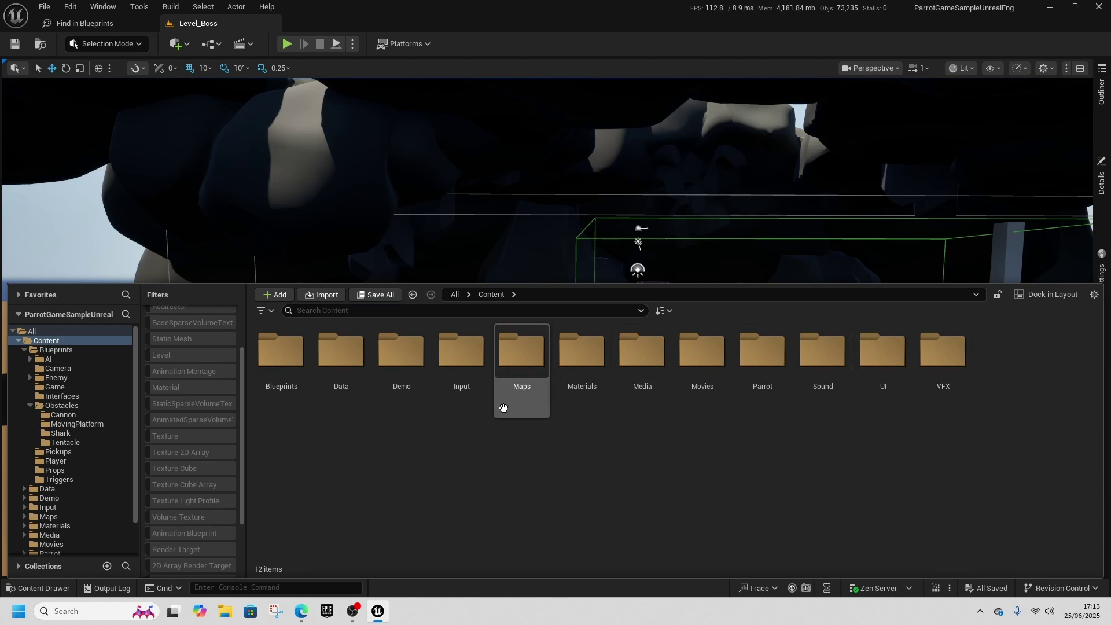
Browse the Camera and Player folders under Blueprints and open the BP_ParrotPlayerCharacter blueprint.
double_click(310, 386)
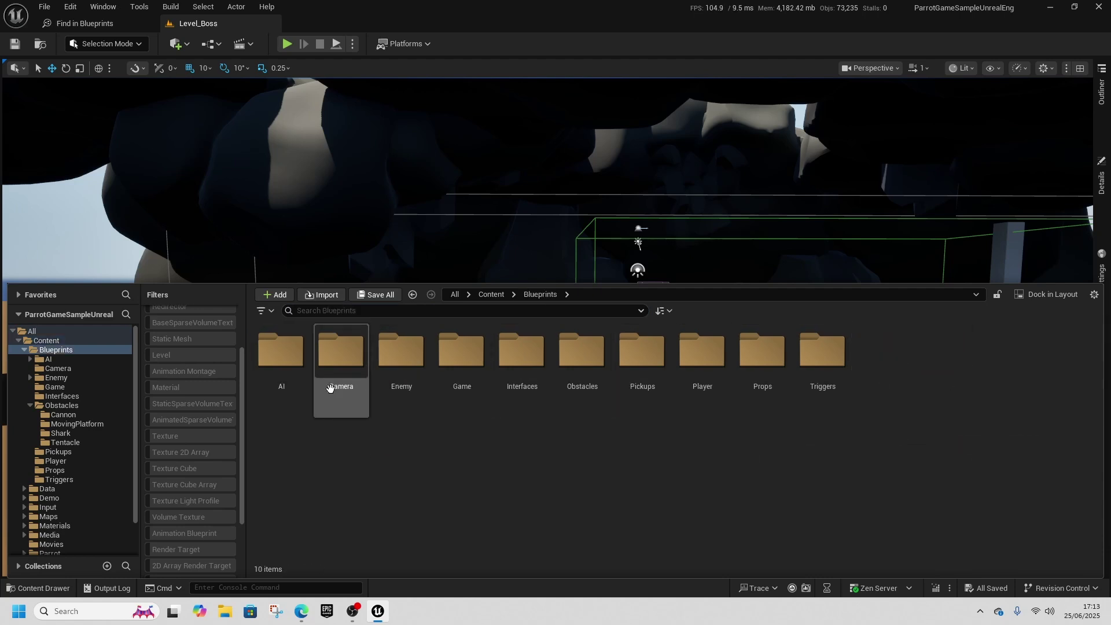
double_click(330, 388)
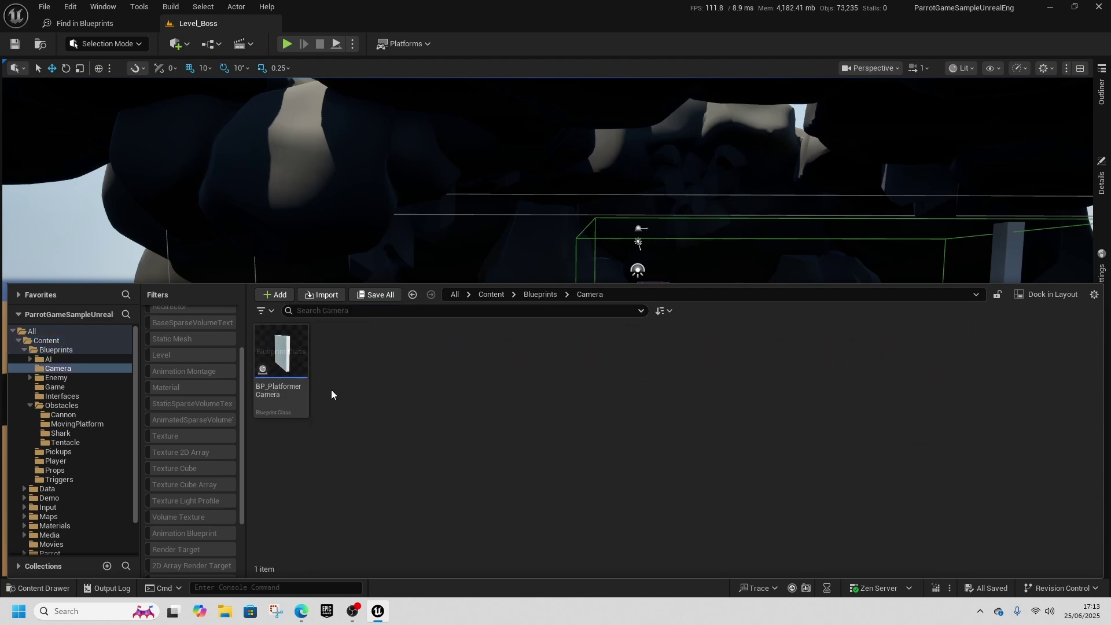
left_click(540, 295)
double_click(703, 382)
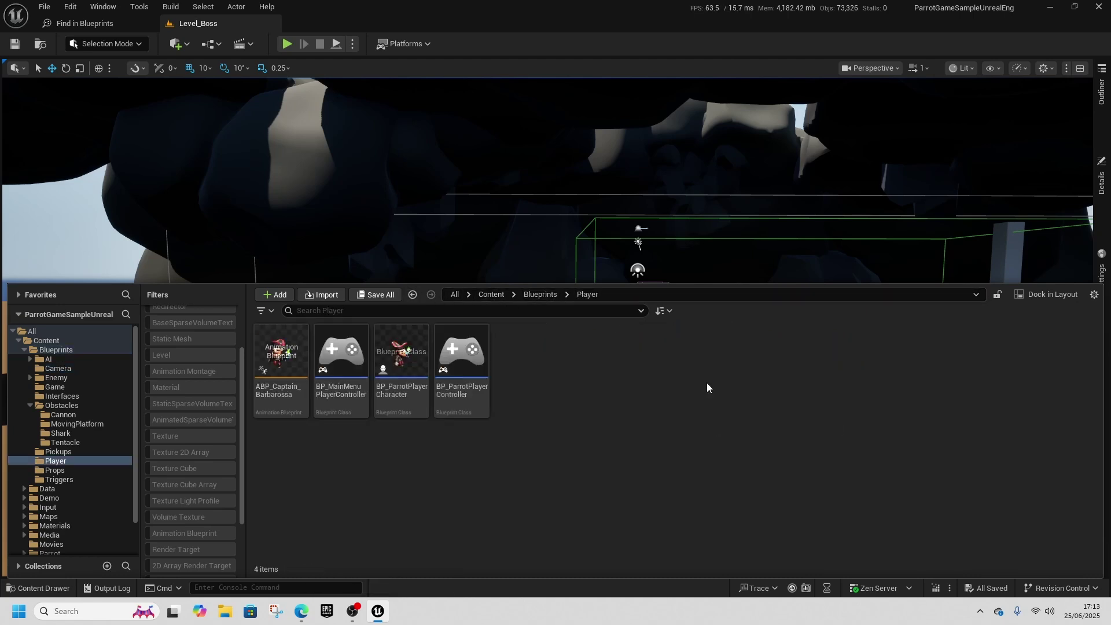
double_click(411, 392)
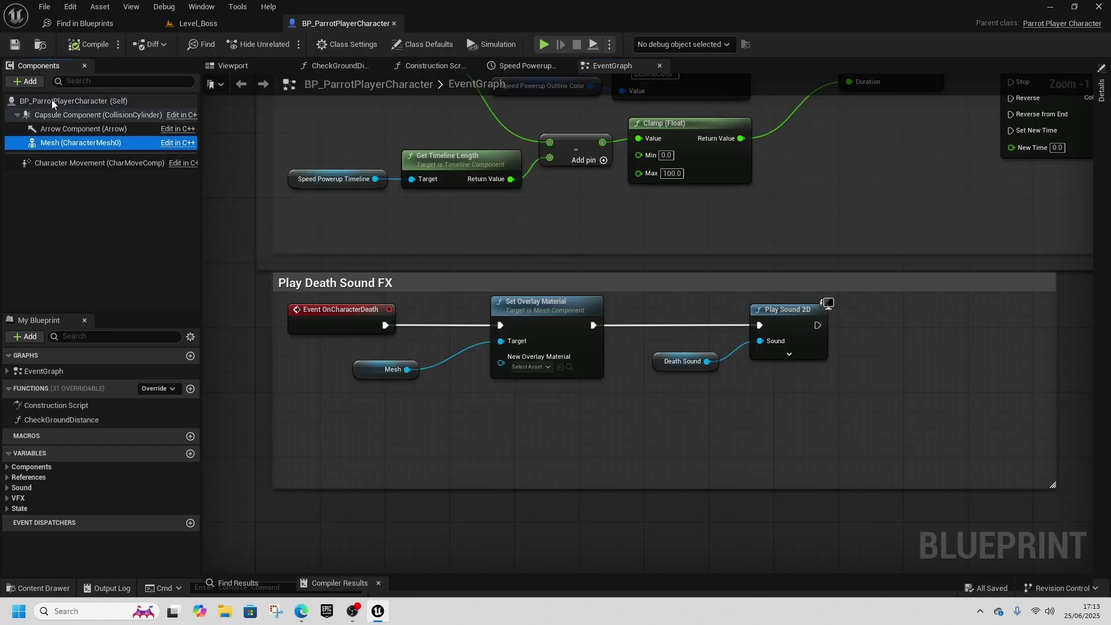
Examine the player character's class defaults and its event graph sections for tick, hit reaction and character state events.
left_click(51, 101)
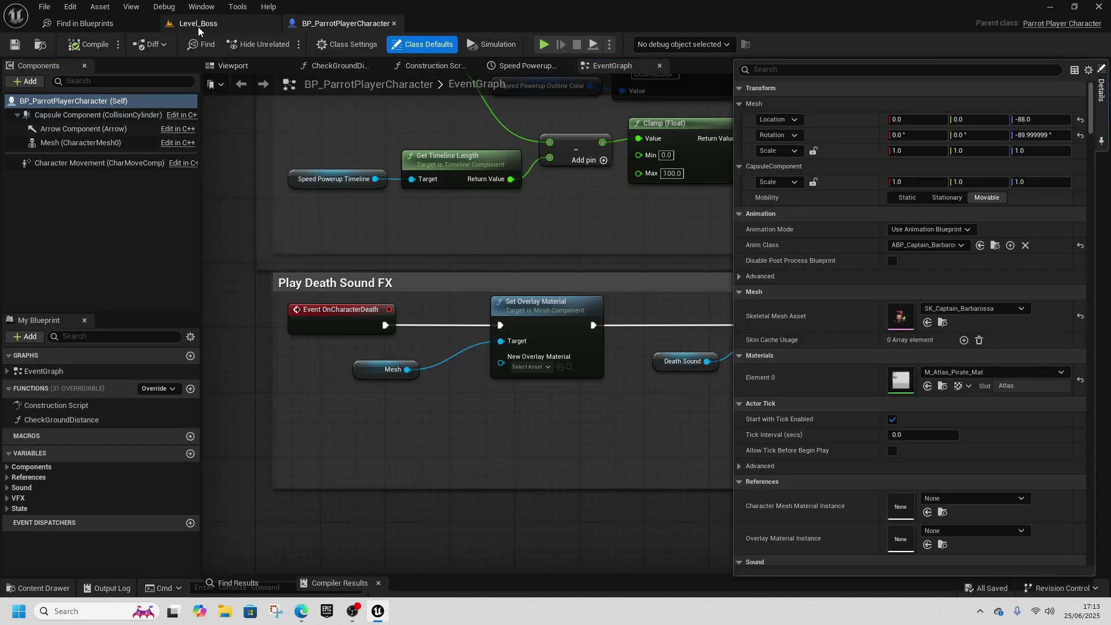
left_click(529, 240)
scroll(471, 297, "down", 7)
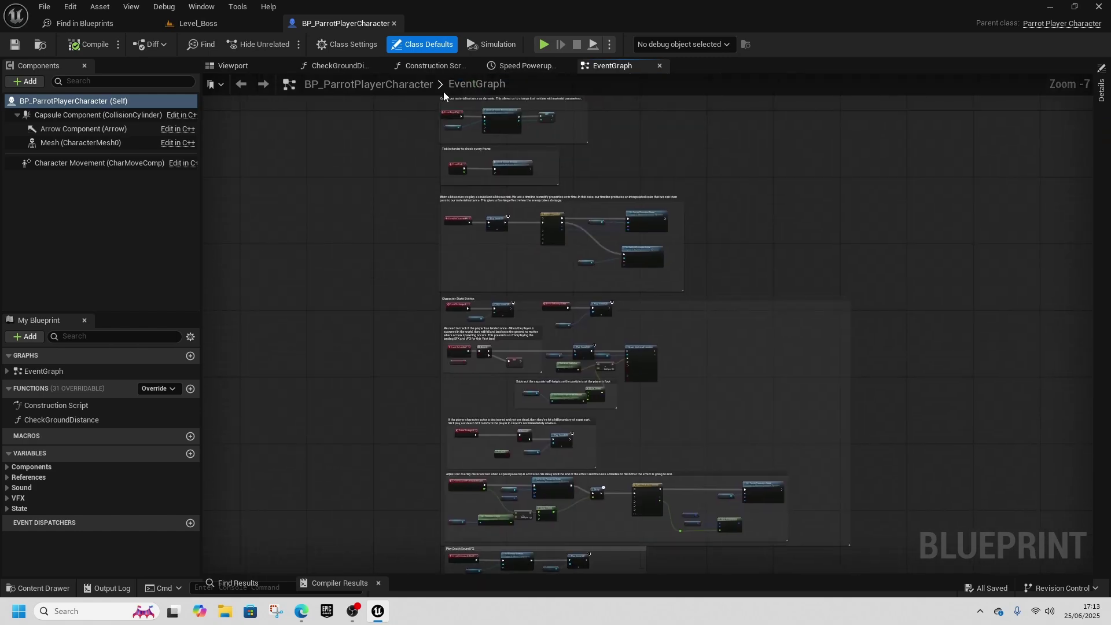
scroll(436, 273, "up", 7)
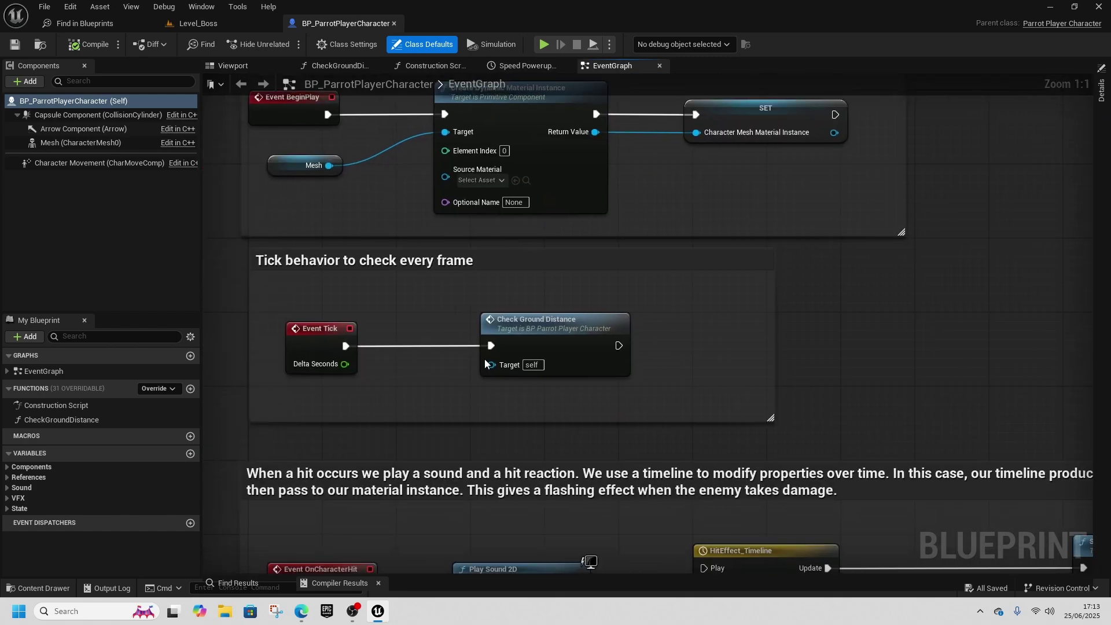
right_click_drag(484, 359, 513, 211)
right_click_drag(495, 330, 457, 292)
scroll(527, 408, "down", 2)
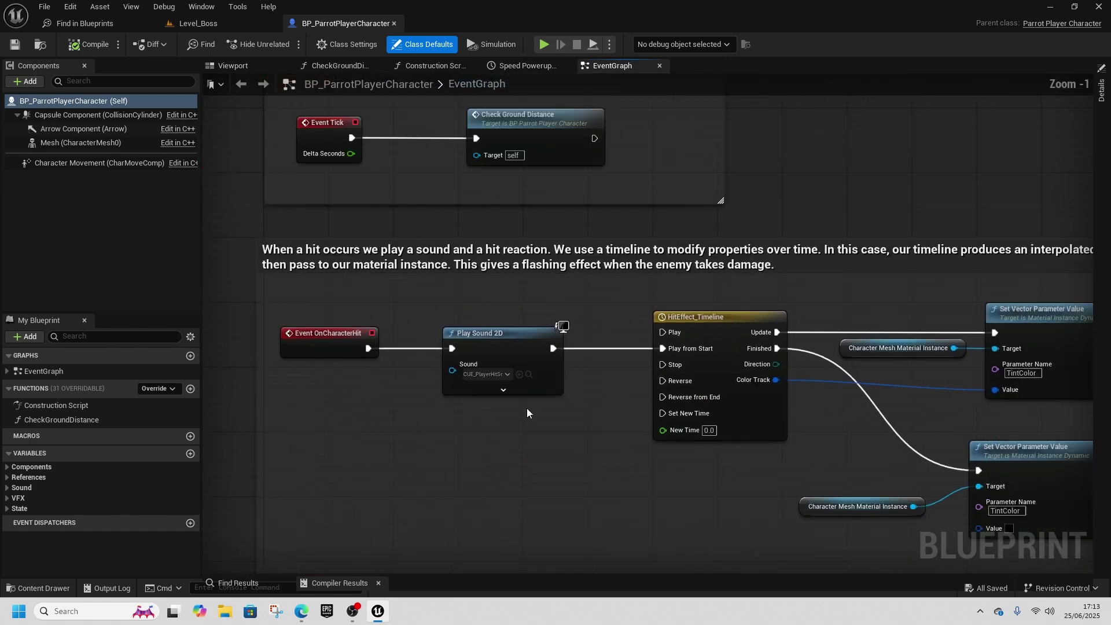
right_click_drag(552, 454, 459, 31)
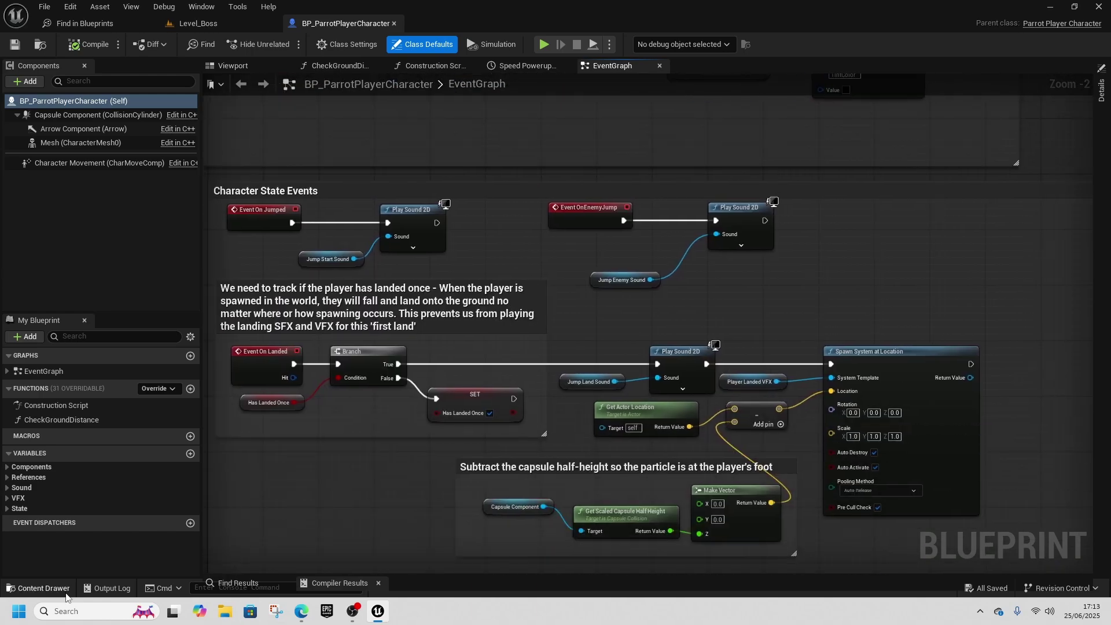
Look into the Game folder under Blueprints, and open BP_PickupBase from the Pickups folder.
left_click(44, 587)
left_click(540, 307)
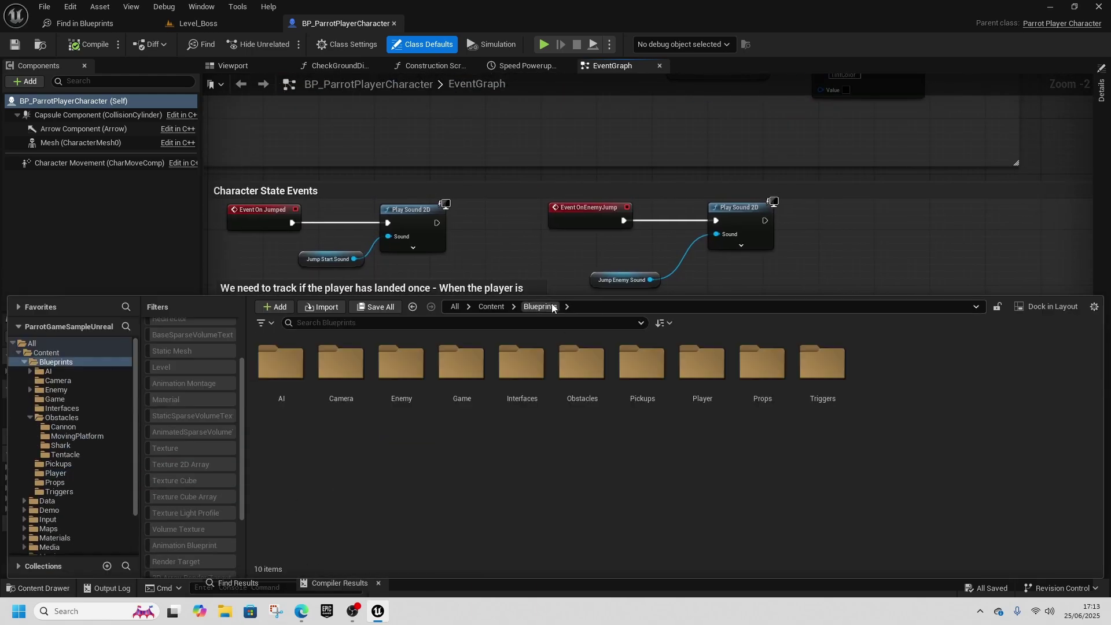
double_click(461, 400)
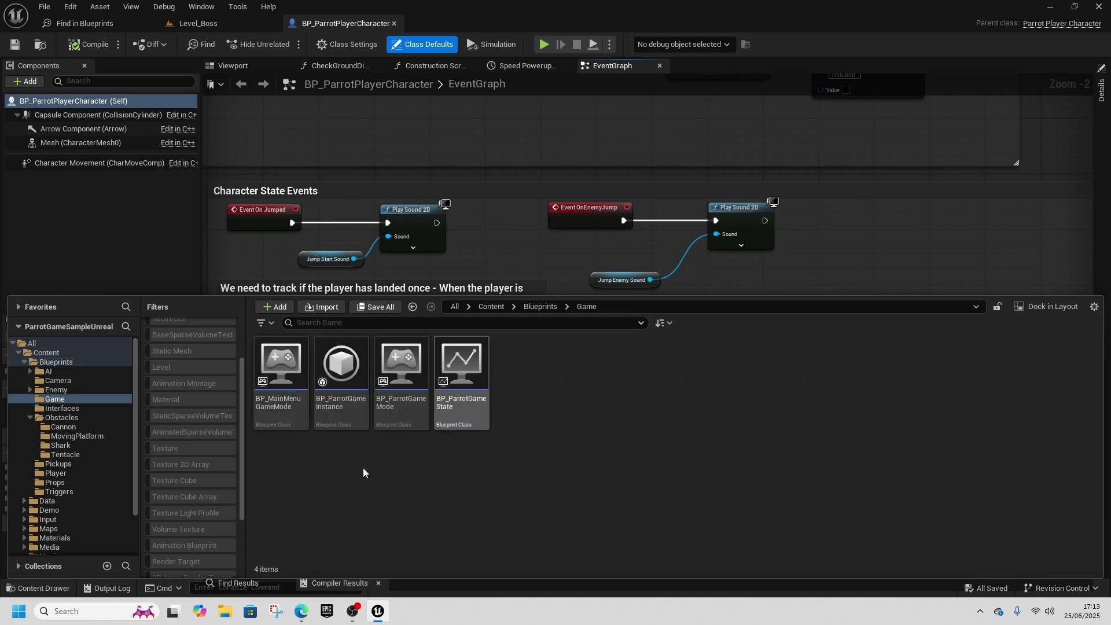
left_click(536, 307)
left_click(635, 399)
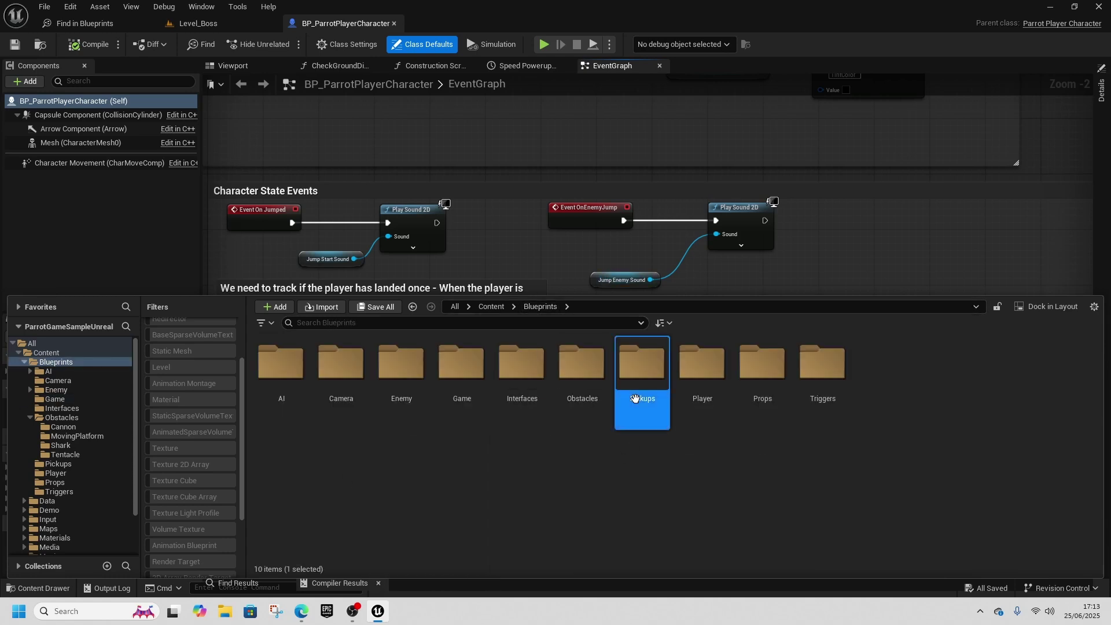
double_click(635, 398)
double_click(337, 408)
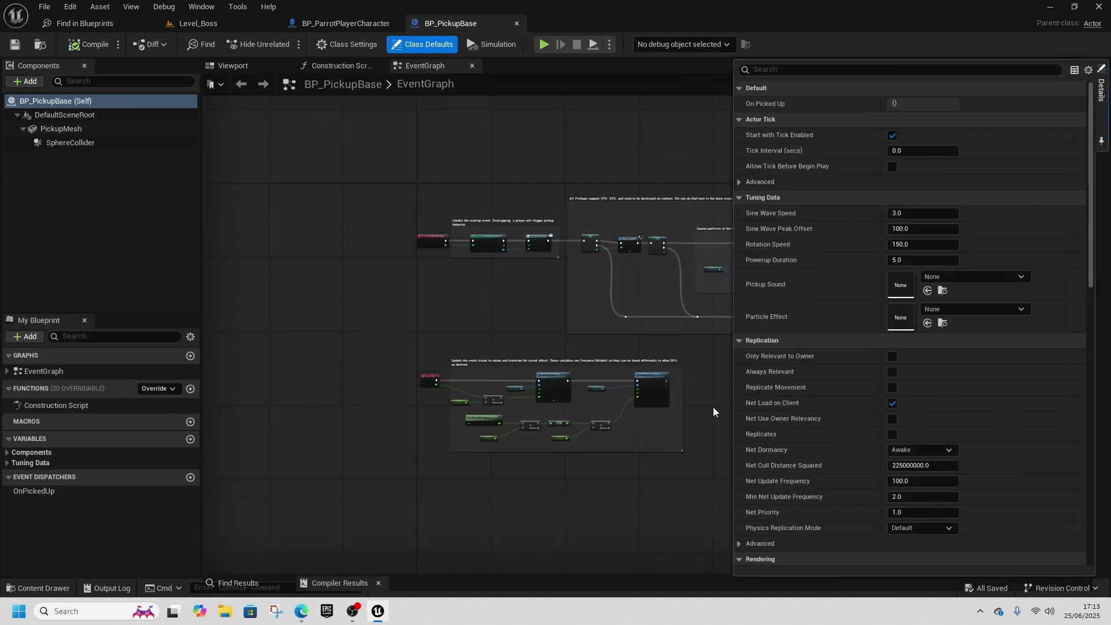
Examine the pickup blueprint's overlap event, sound playback and particle spawning nodes.
scroll(505, 352, "up", 6)
right_click_drag(427, 361, 372, 315)
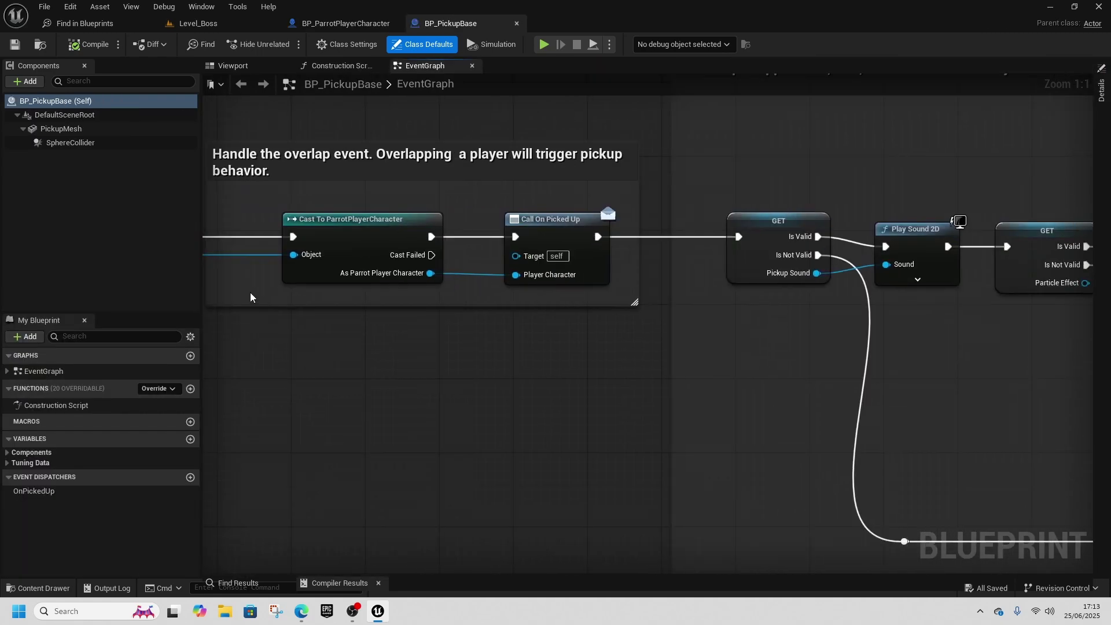
right_click_drag(590, 297, 278, 363)
right_click_drag(809, 435, 555, 394)
scroll(555, 394, "down", 2)
right_click_drag(776, 402, 729, 423)
right_click_drag(927, 436, 616, 418)
right_click_drag(659, 495, 1001, 433)
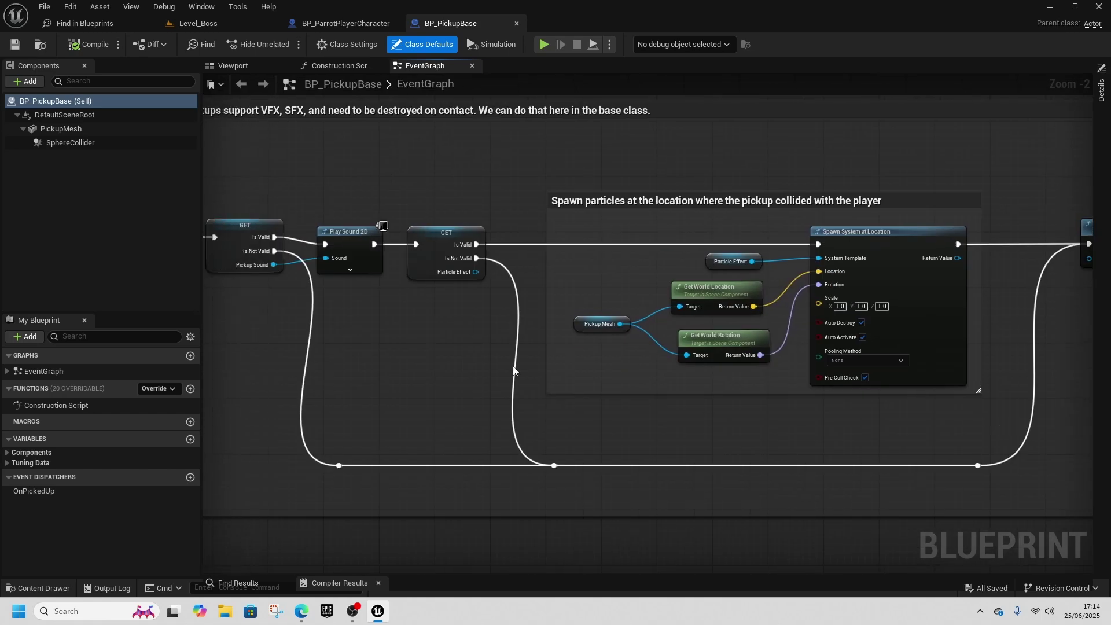
right_click_drag(513, 372, 715, 400)
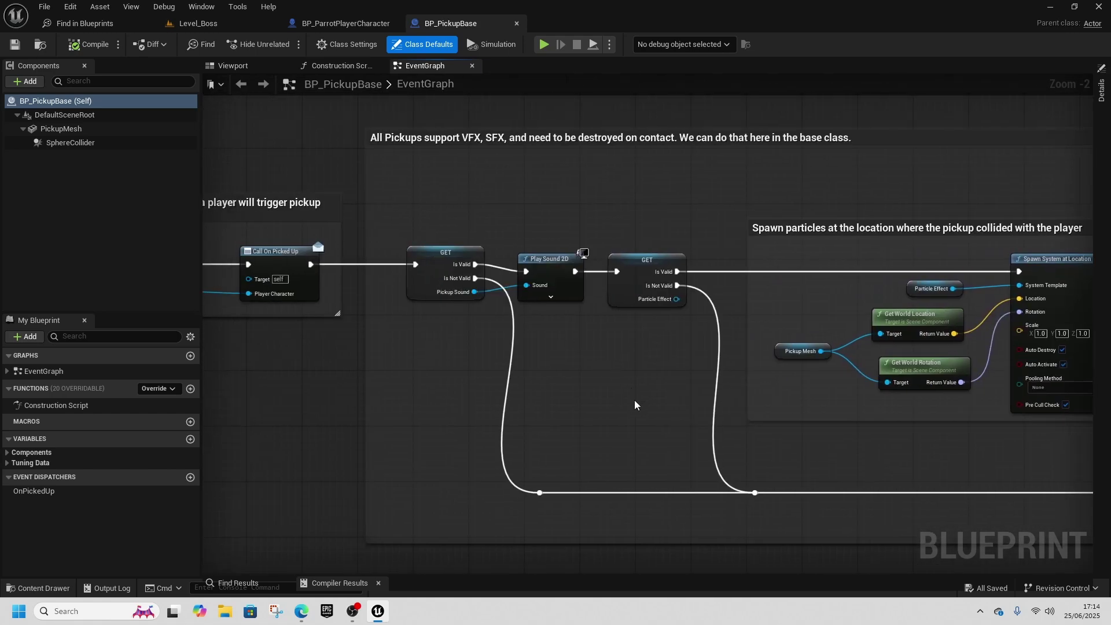
Examine the pickup blueprint's Event Tick section that rotates and translates the mesh.
scroll(634, 405, "down", 1)
right_click_drag(618, 450, 706, 225)
right_click_drag(546, 496, 637, 405)
right_click_drag(479, 407, 644, 387)
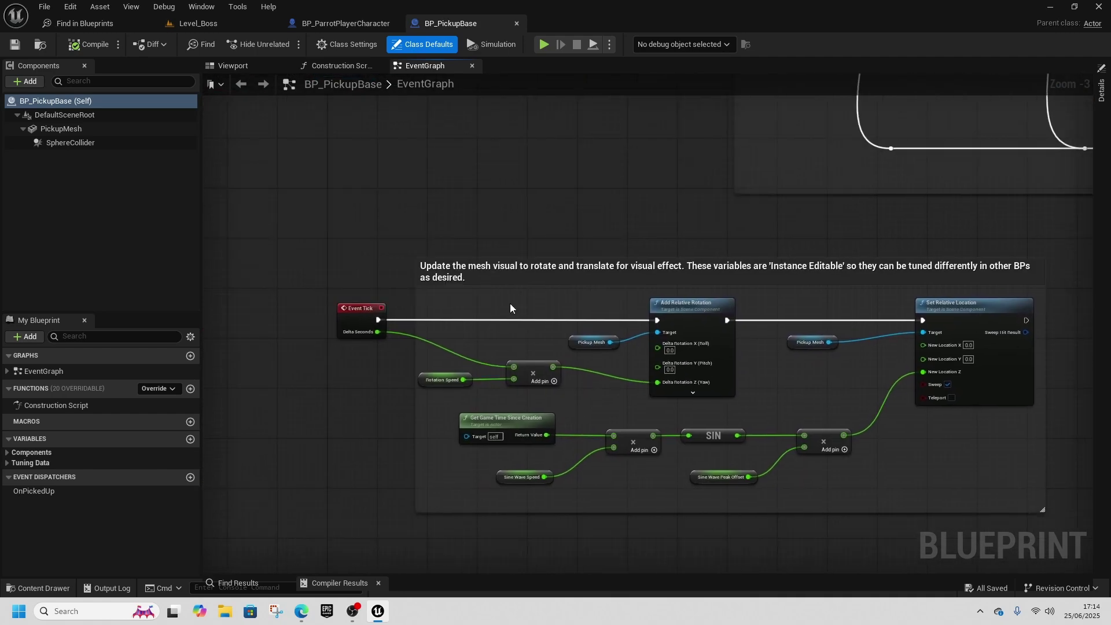
scroll(518, 393, "up", 2)
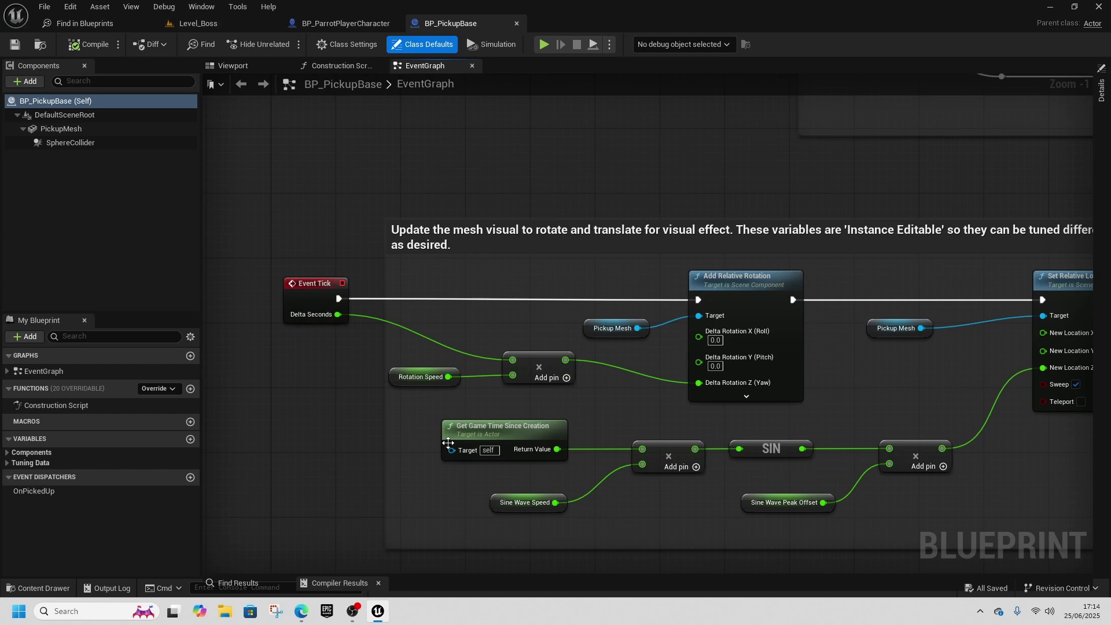
Open the BPI_Animation interface from the Interfaces folder and display its ReceiveGroundDistance function.
left_click(37, 588)
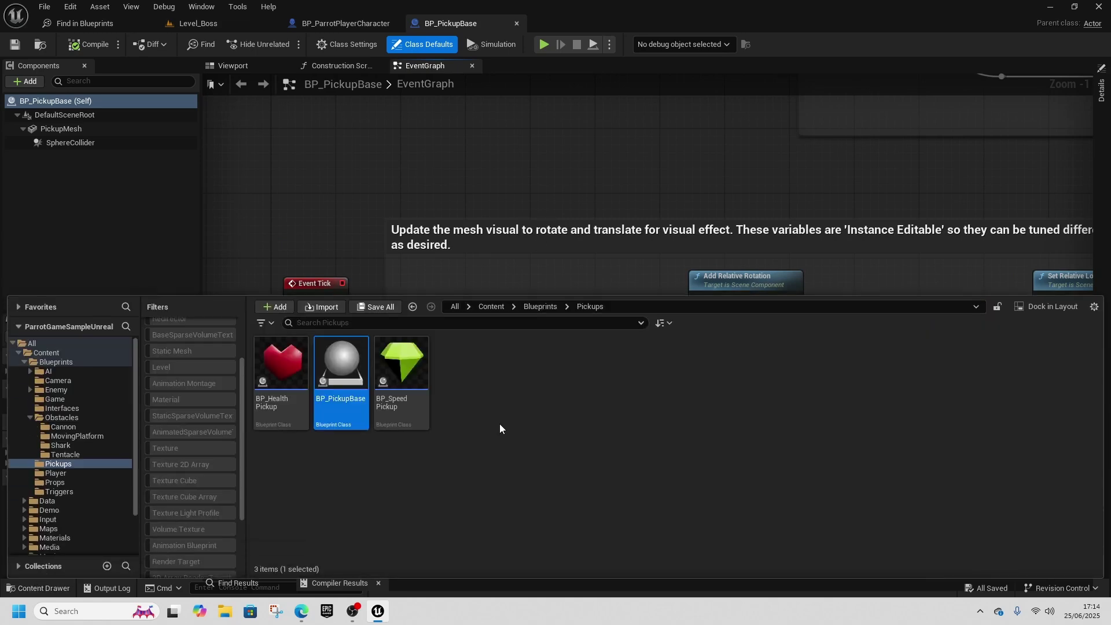
left_click(541, 307)
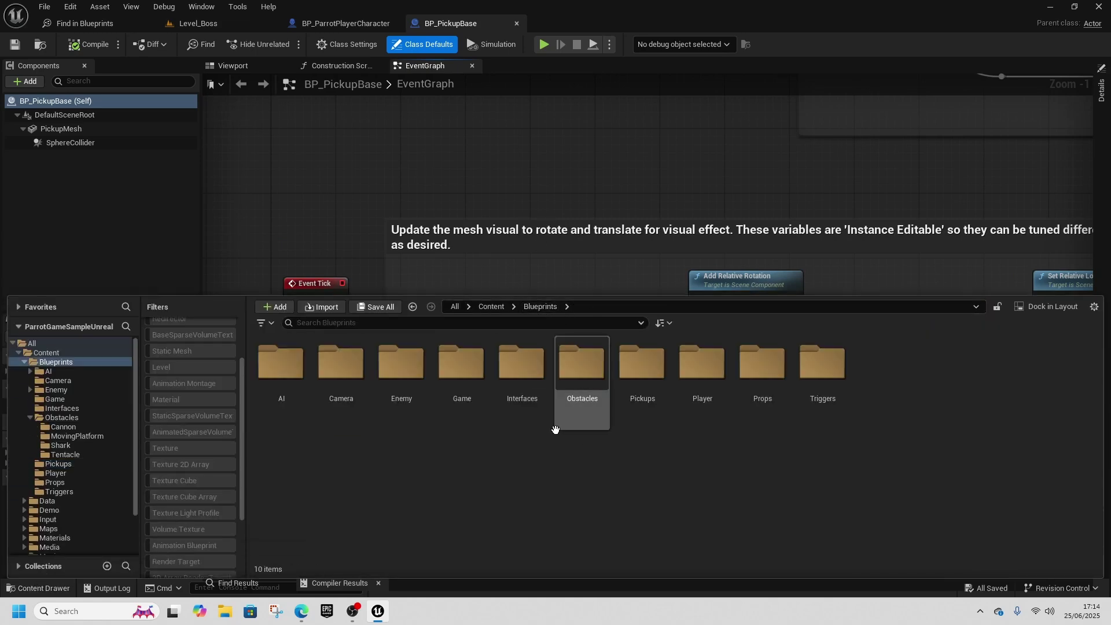
double_click(526, 391)
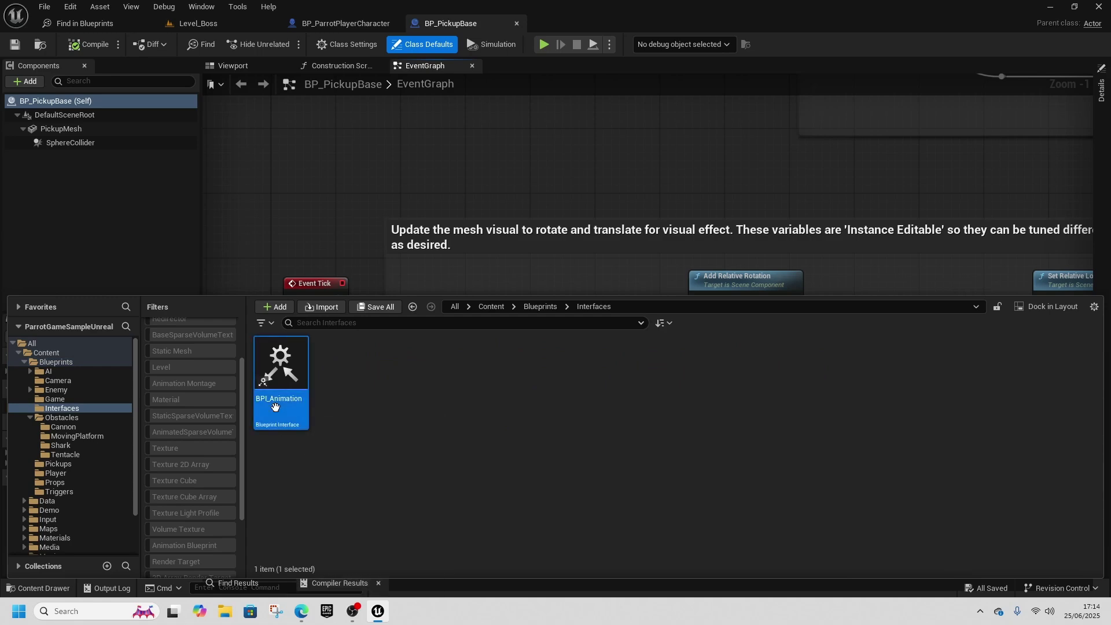
left_click(583, 276)
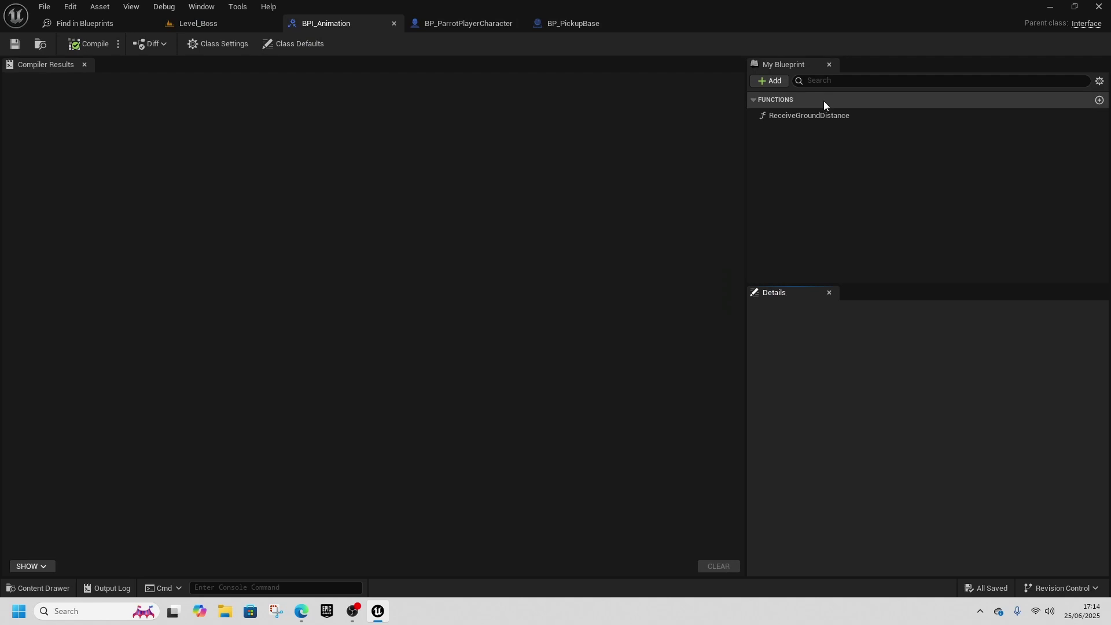
double_click(825, 114)
left_click(842, 115)
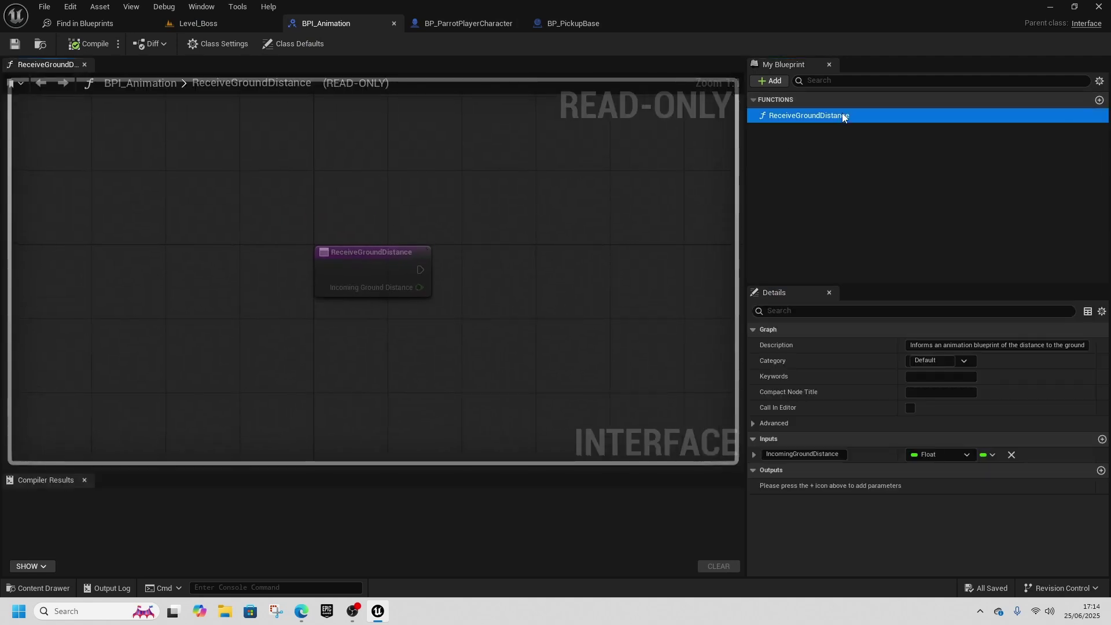
Check the Player folder's assets, go up to Content and return to the Blueprints folder.
key("ctrl+space")
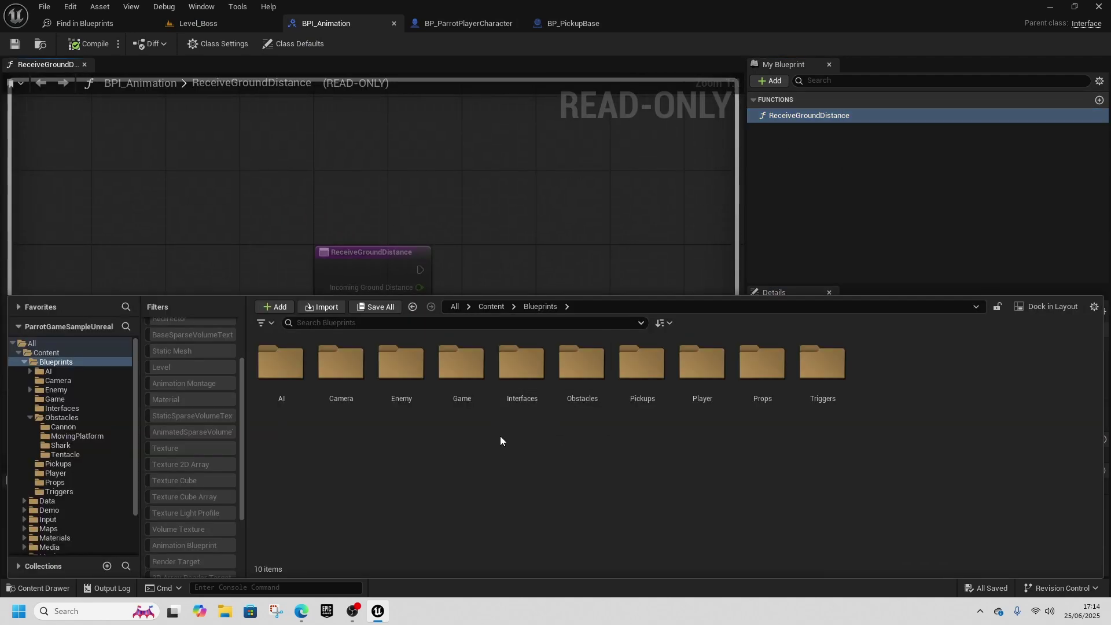
double_click(711, 387)
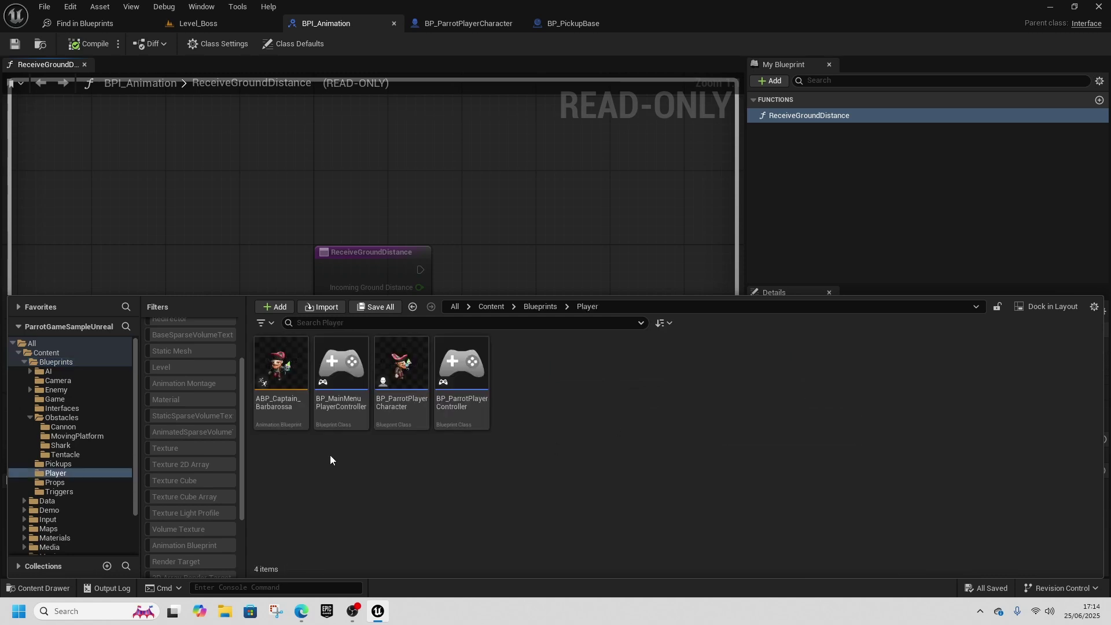
left_click(493, 307)
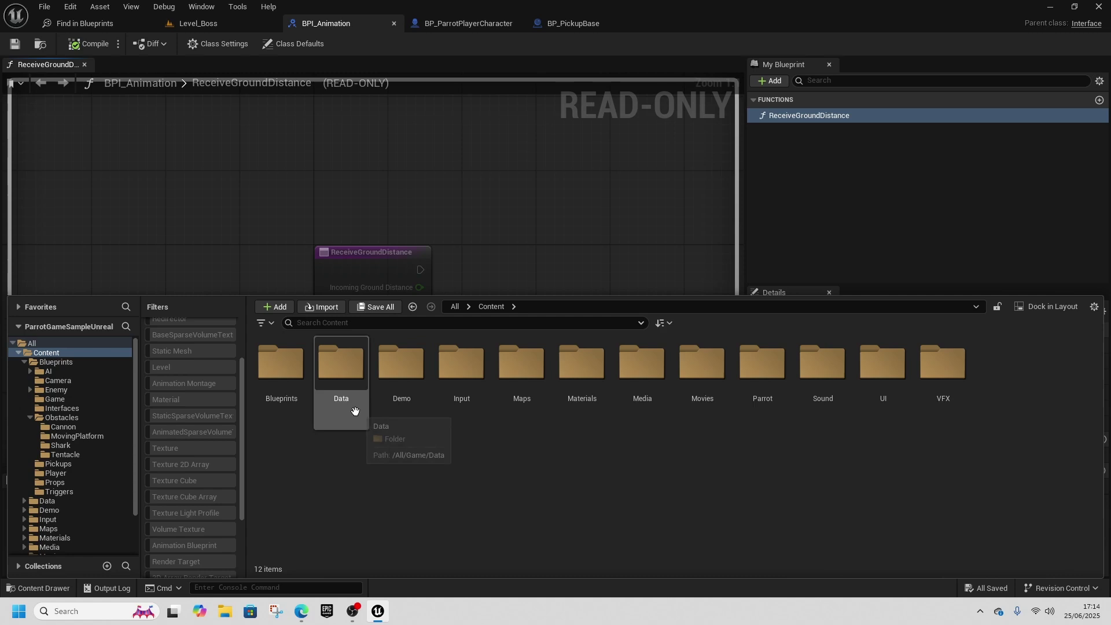
double_click(281, 367)
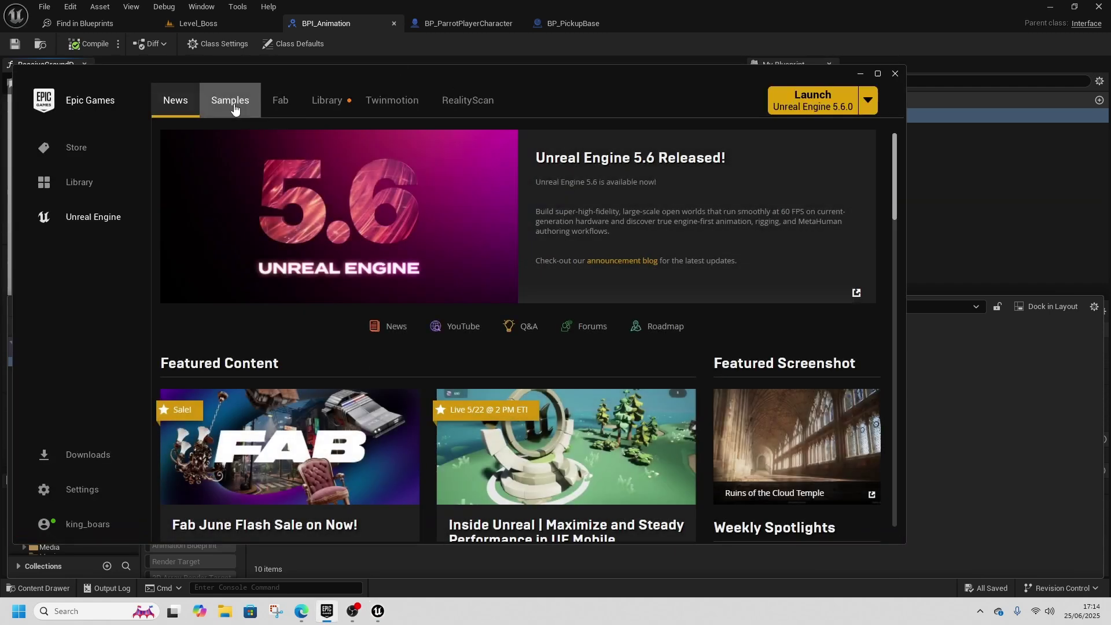
Browse the Unreal Engine samples in the Epic Games Launcher.
left_click(230, 102)
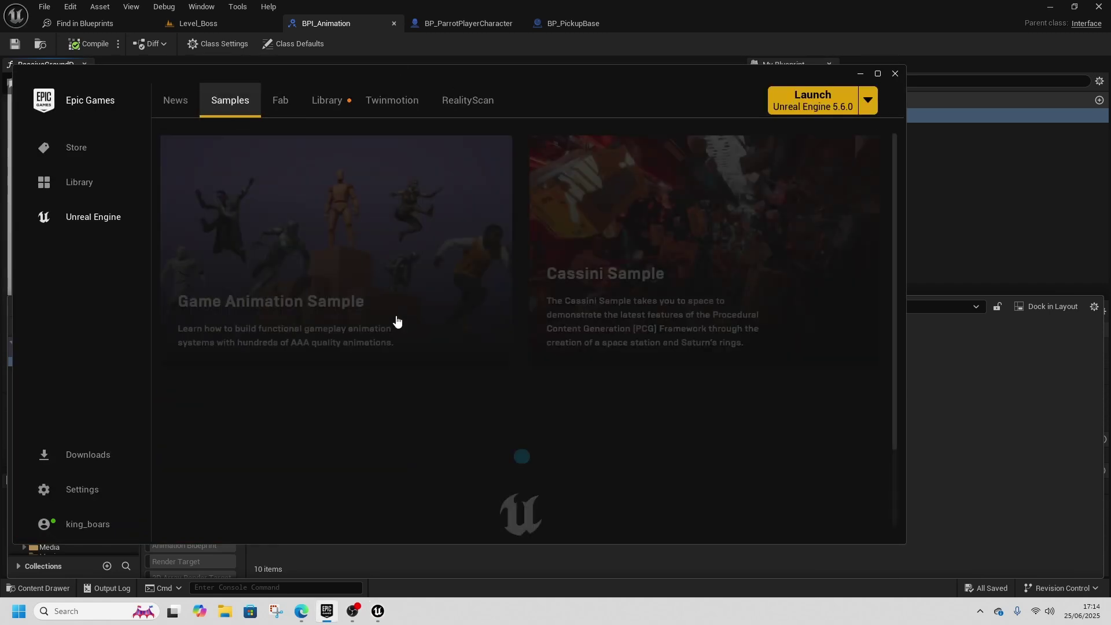
scroll(397, 321, "down", 4)
scroll(469, 324, "up", 4)
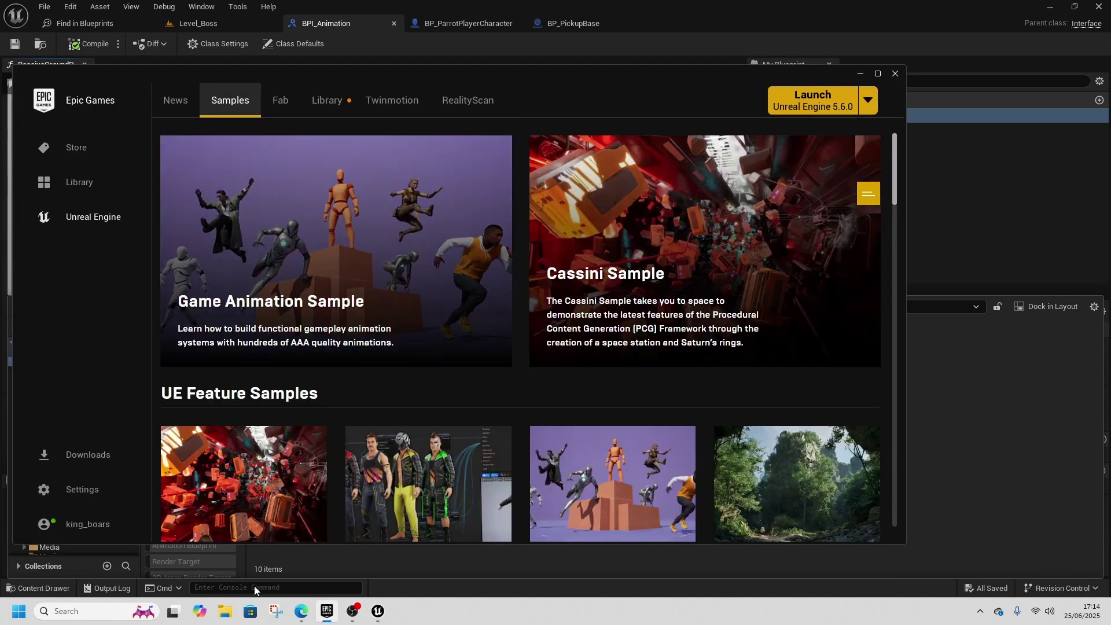
Switch to the Edge browser, return to the Fab homepage, and find the publisher's other products on the Parrot Game Sample Unreal Engine listing.
left_click(300, 614)
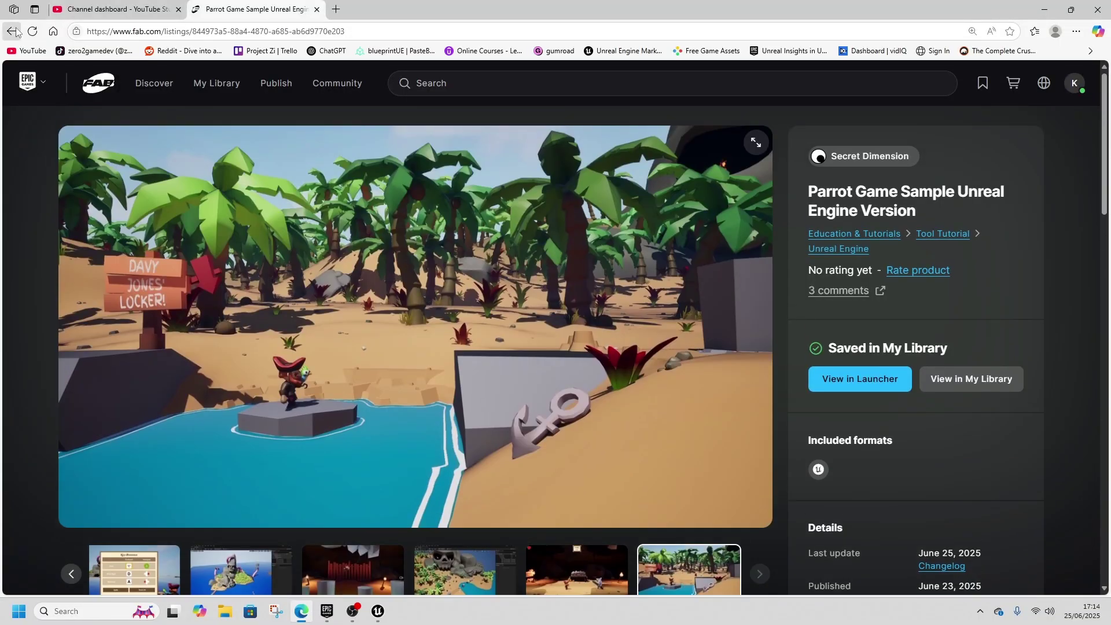
left_click(13, 31)
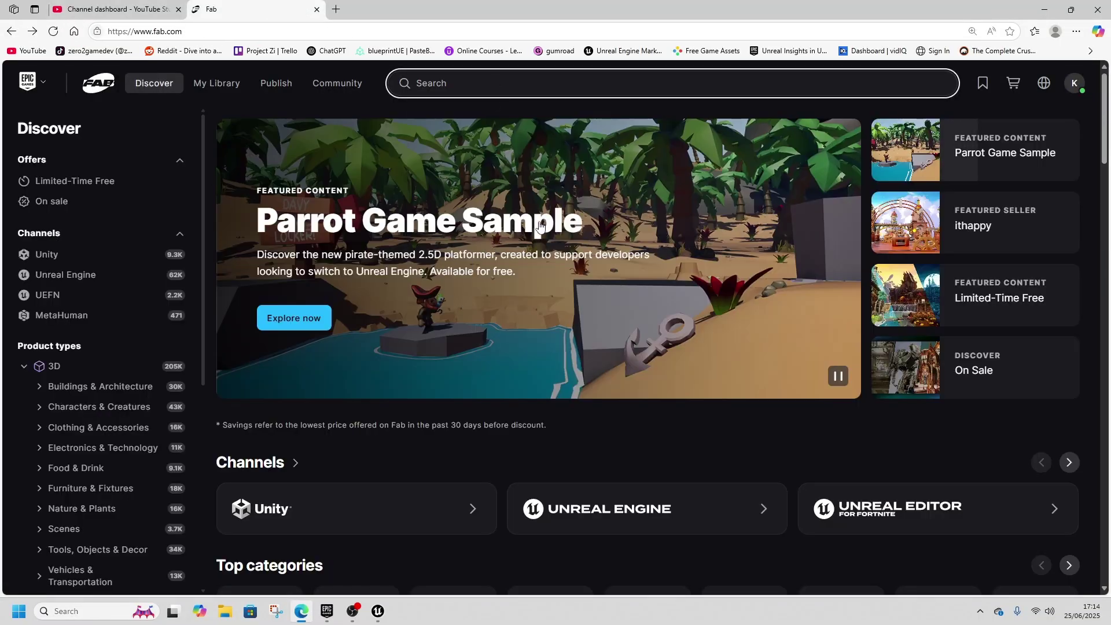
scroll(393, 399, "down", 3)
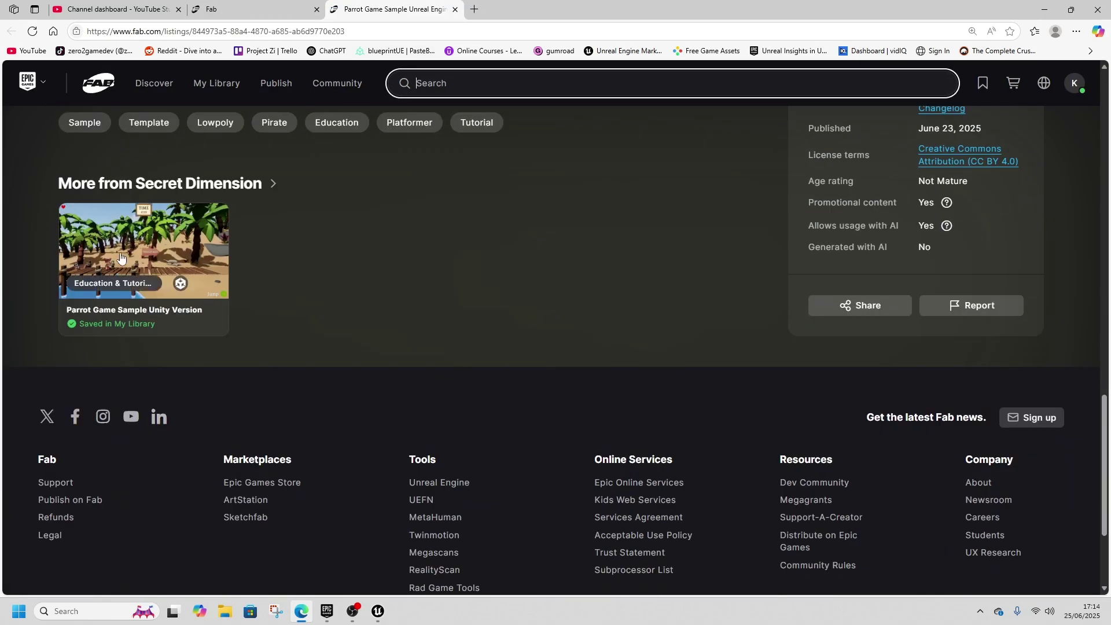
Open the Parrot Game Sample Unity Version listing from More from Secret Dimension and look over its images and description.
left_click(154, 263)
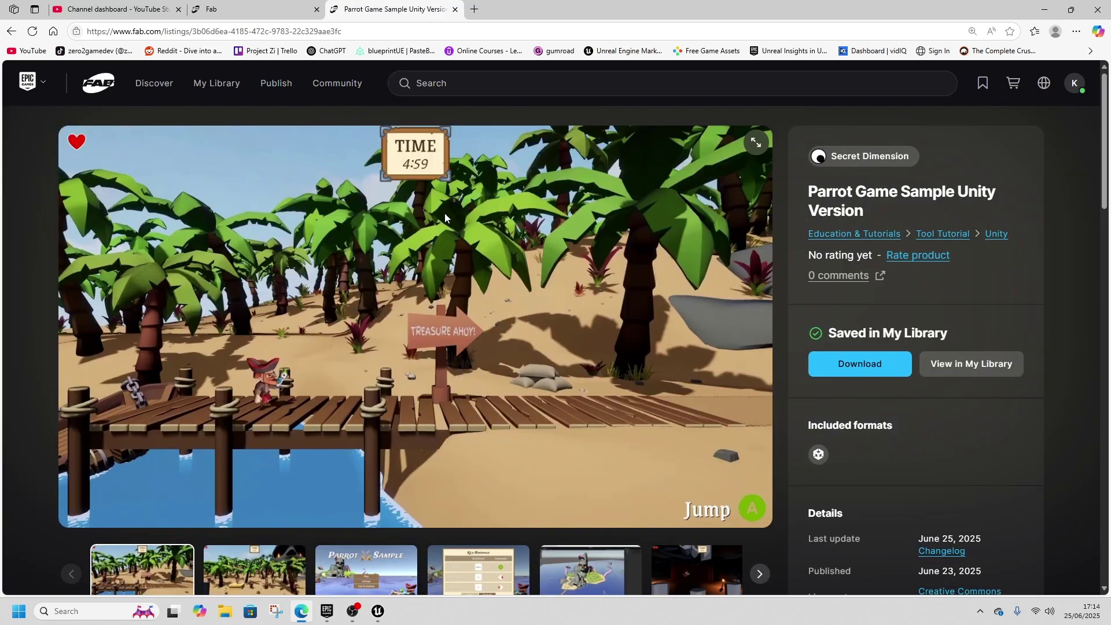
scroll(446, 249, "down", 2)
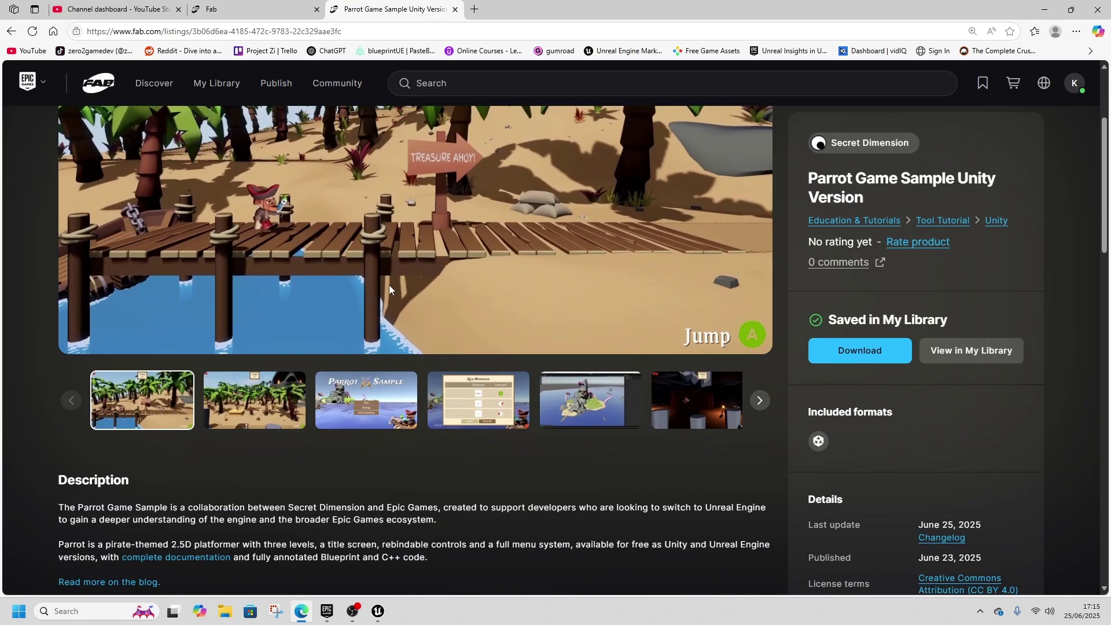
scroll(389, 285, "up", 2)
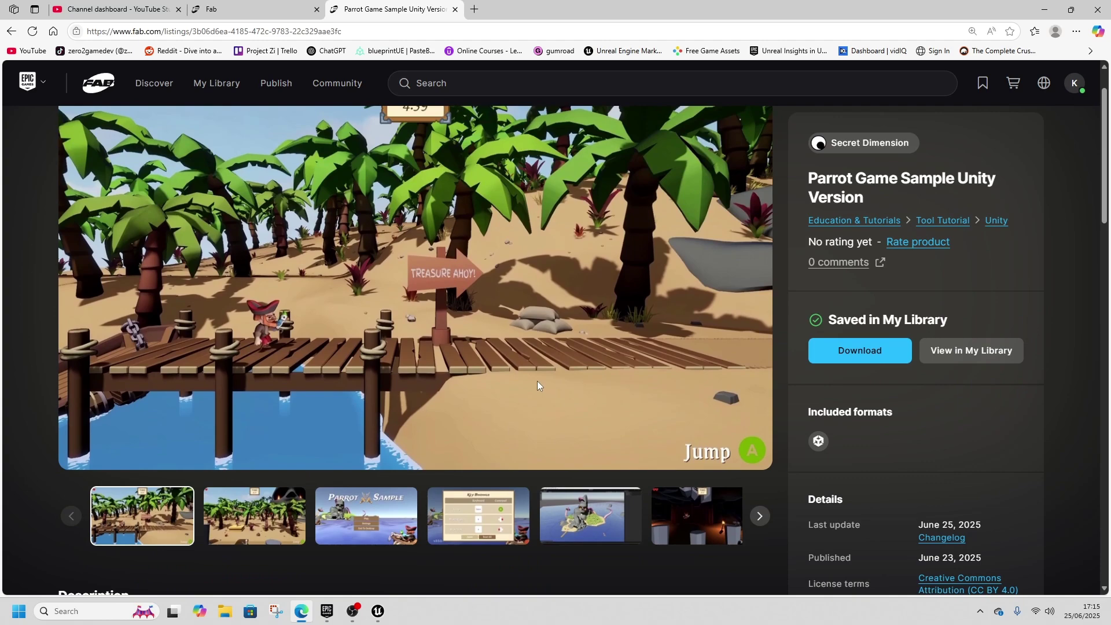